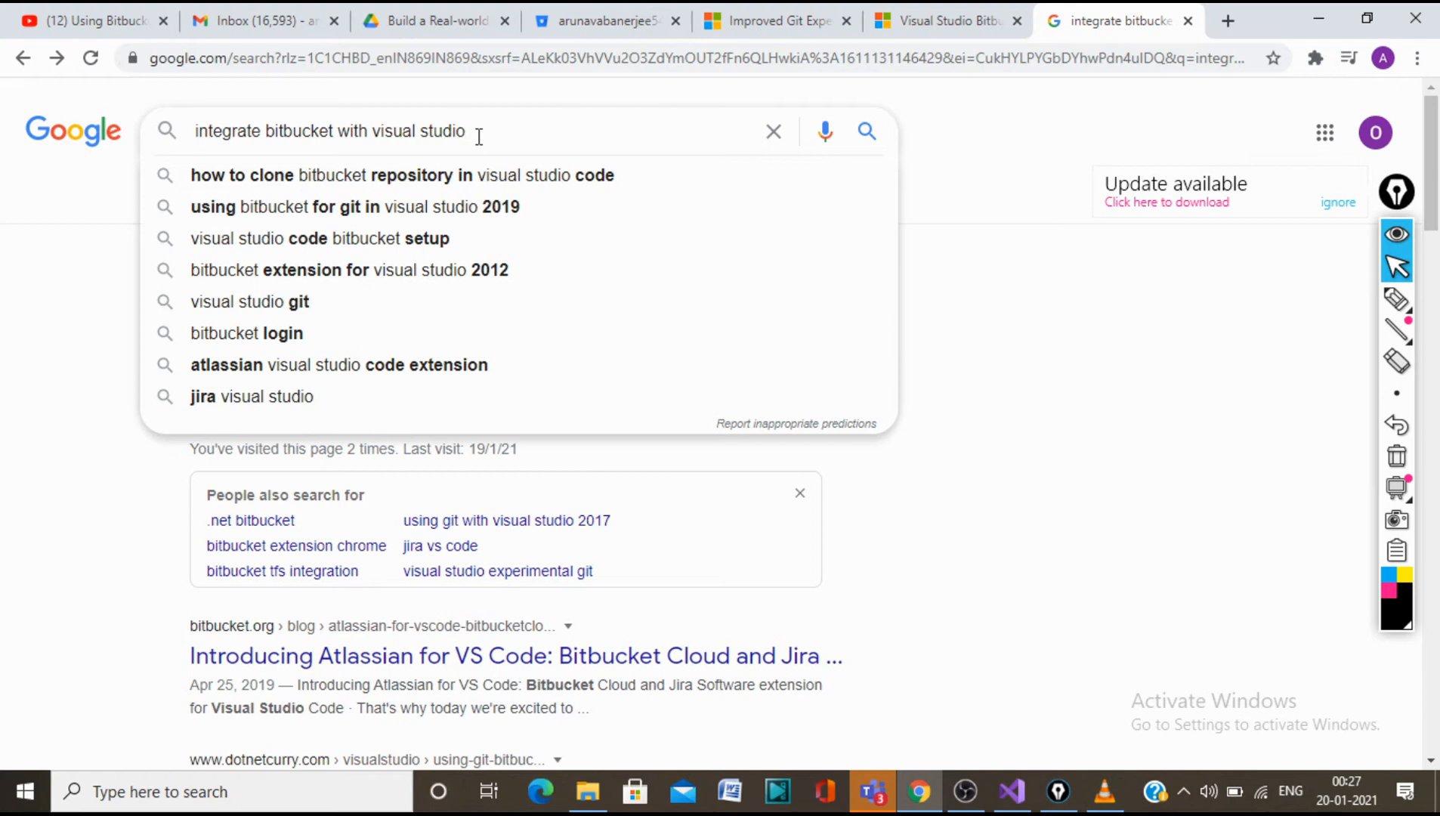
Run a Google search for 'integrate bitbucket with visual studio'.
{"action": "key", "text": "Return"}
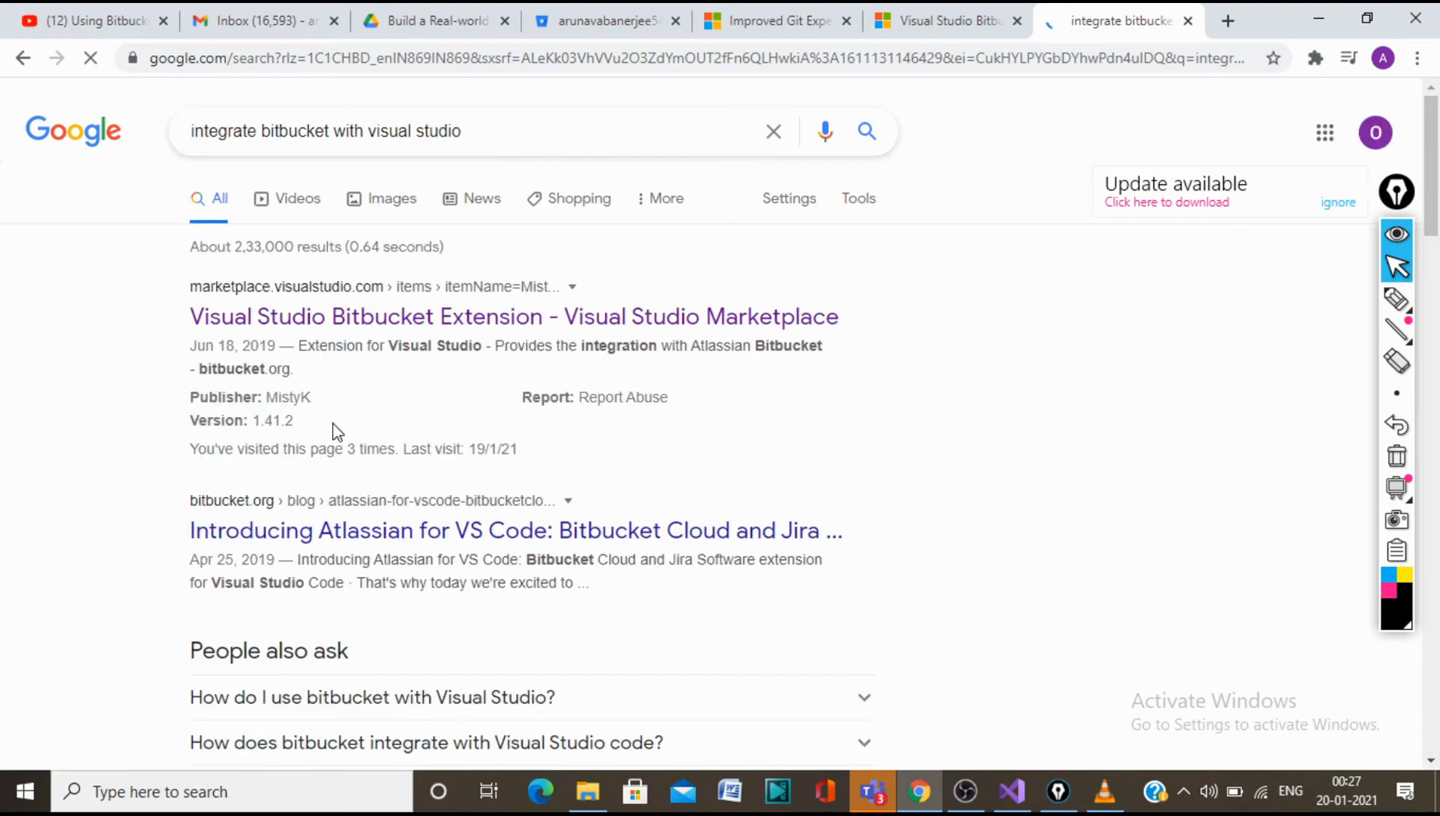
Download the Visual Studio Bitbucket Extension from its Marketplace page.
{"action": "left_click", "coordinate": [437, 321]}
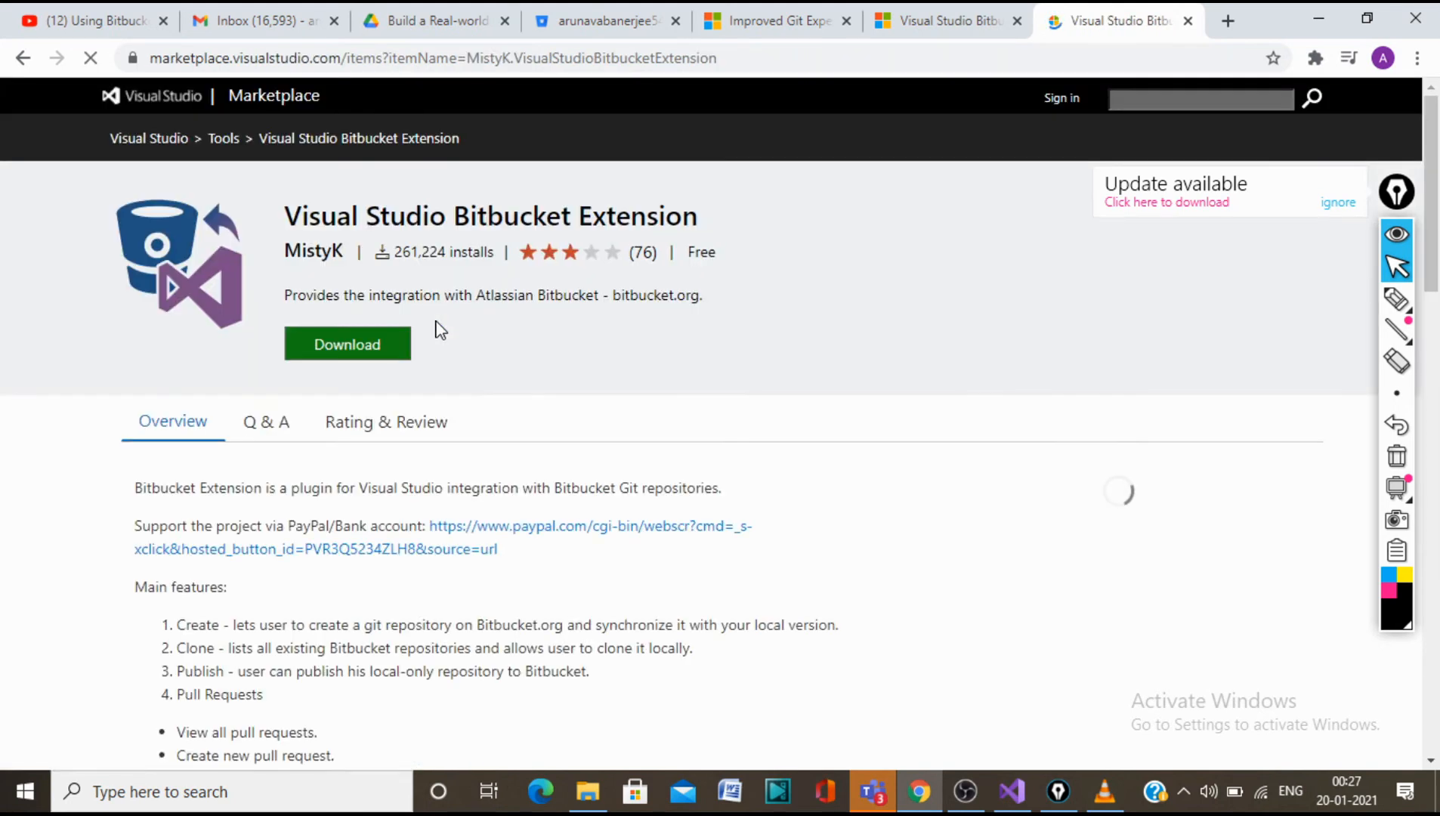
{"action": "left_click", "coordinate": [354, 337]}
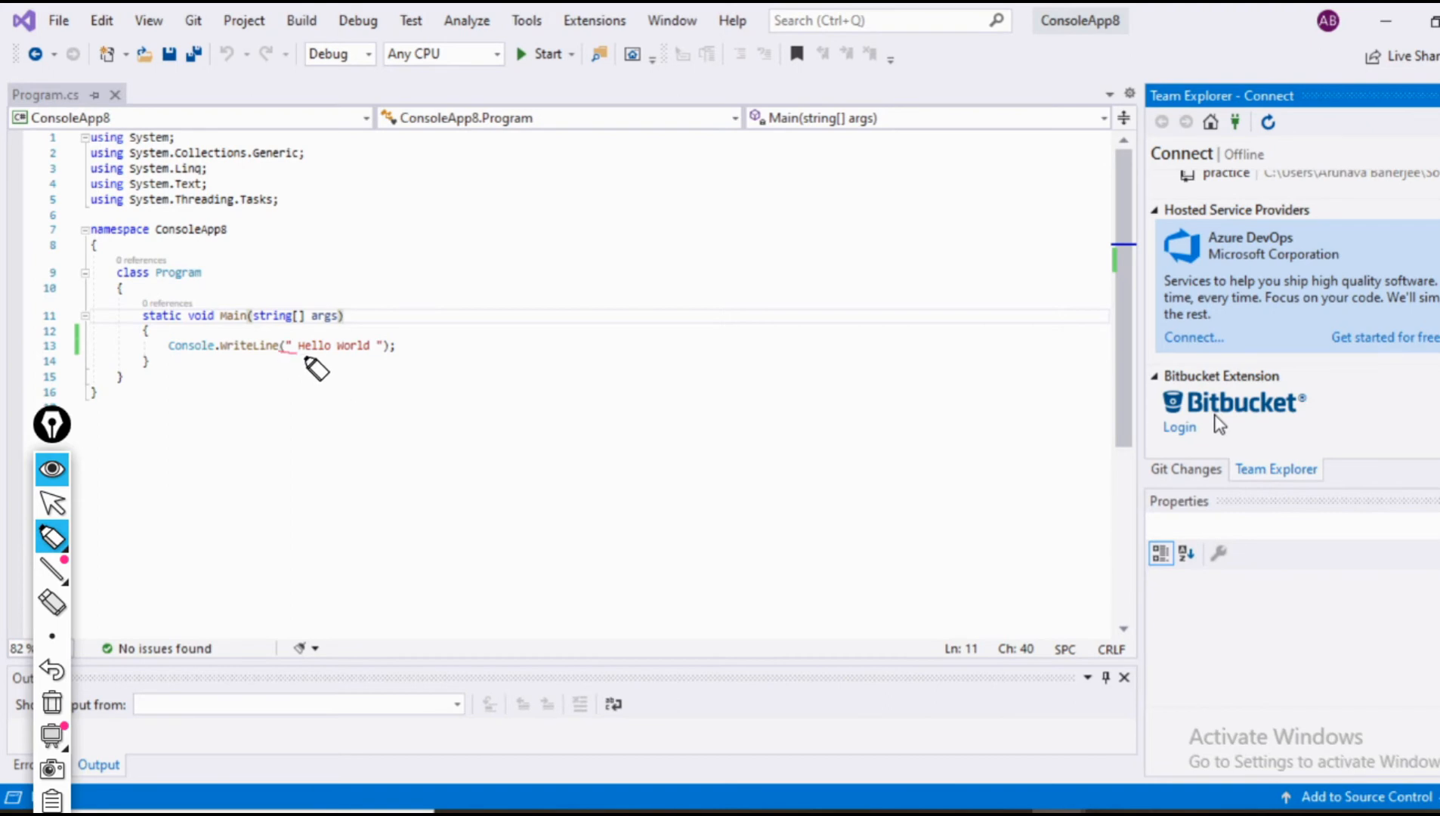
Bring up the Bitbucket extension's log-in window from Team Explorer's Connect page.
{"action": "left_click_drag", "start_coordinate": [284, 355], "coordinate": [403, 357]}
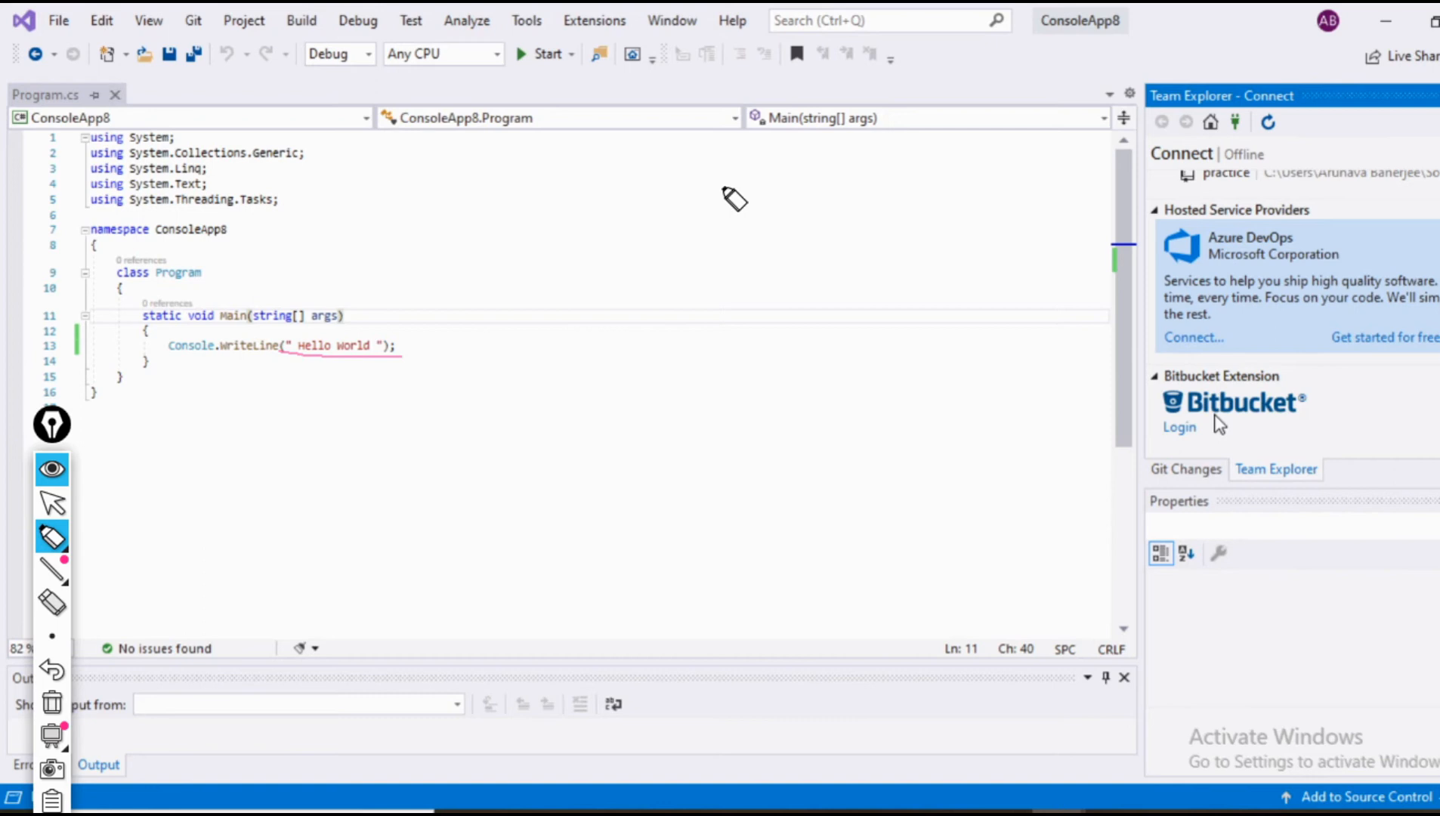
{"action": "left_click_drag", "start_coordinate": [1331, 470], "coordinate": [1334, 470]}
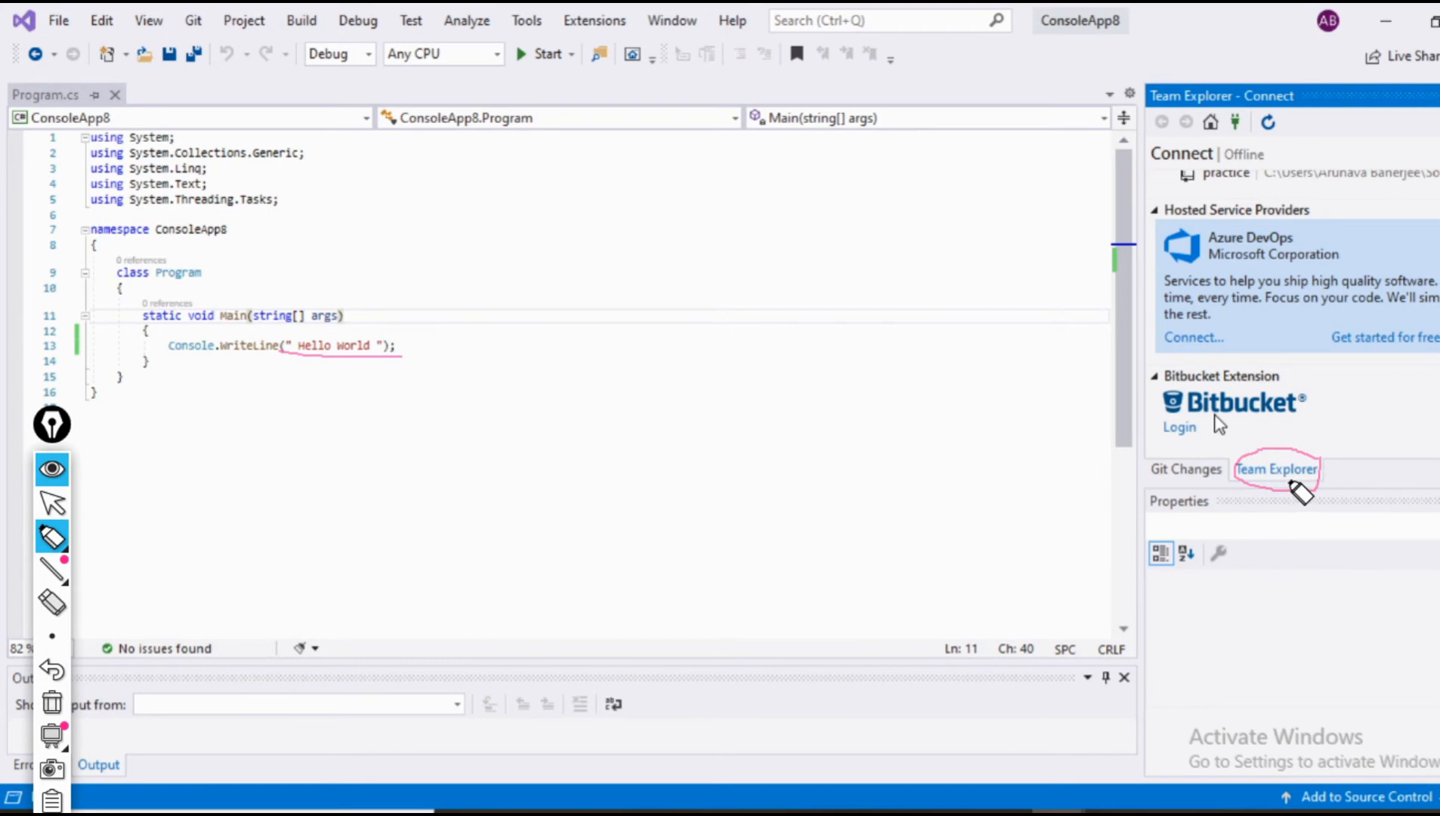
{"action": "left_click_drag", "start_coordinate": [1293, 483], "coordinate": [1293, 515]}
{"action": "left_click_drag", "start_coordinate": [1243, 110], "coordinate": [1247, 131]}
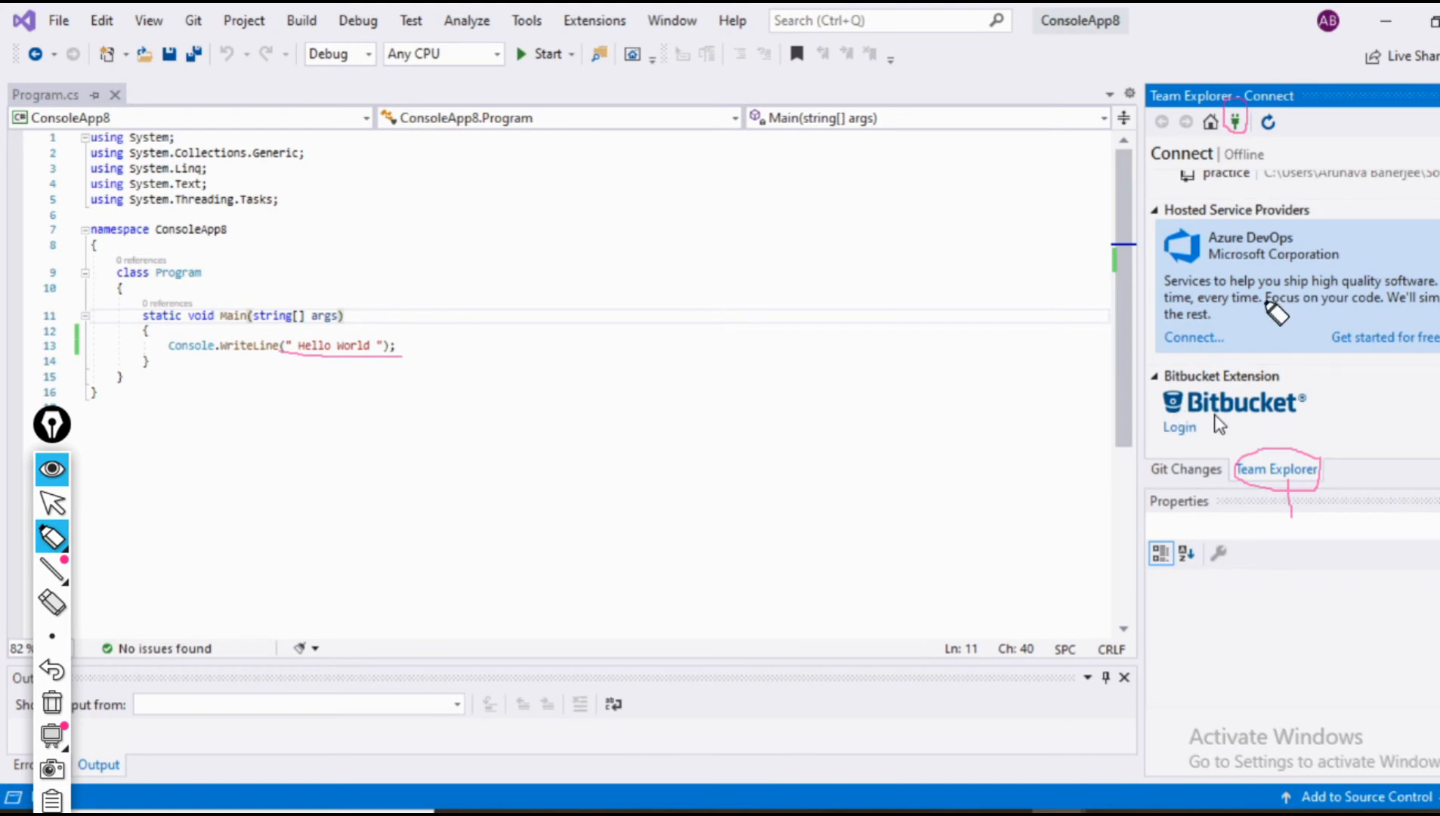
{"action": "mouse_move", "coordinate": [1311, 371]}
{"action": "left_mouse_down"}
{"action": "mouse_move", "coordinate": [1275, 447]}
{"action": "mouse_move", "coordinate": [1311, 380]}
{"action": "left_mouse_up"}
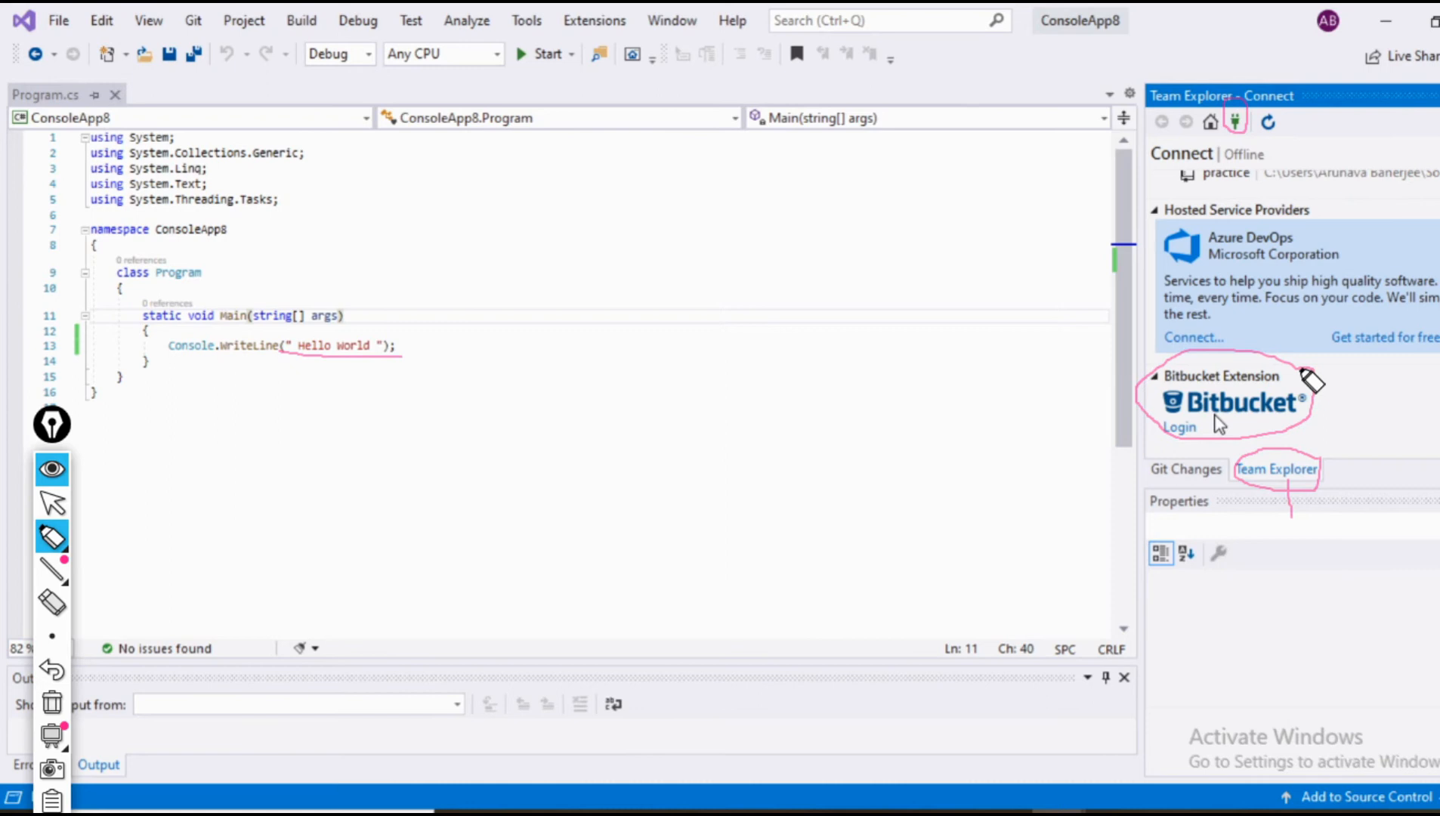
Sign in to Bitbucket Cloud with login and password so the extension connects to bitbucket.org.
{"action": "left_click", "coordinate": [1182, 427]}
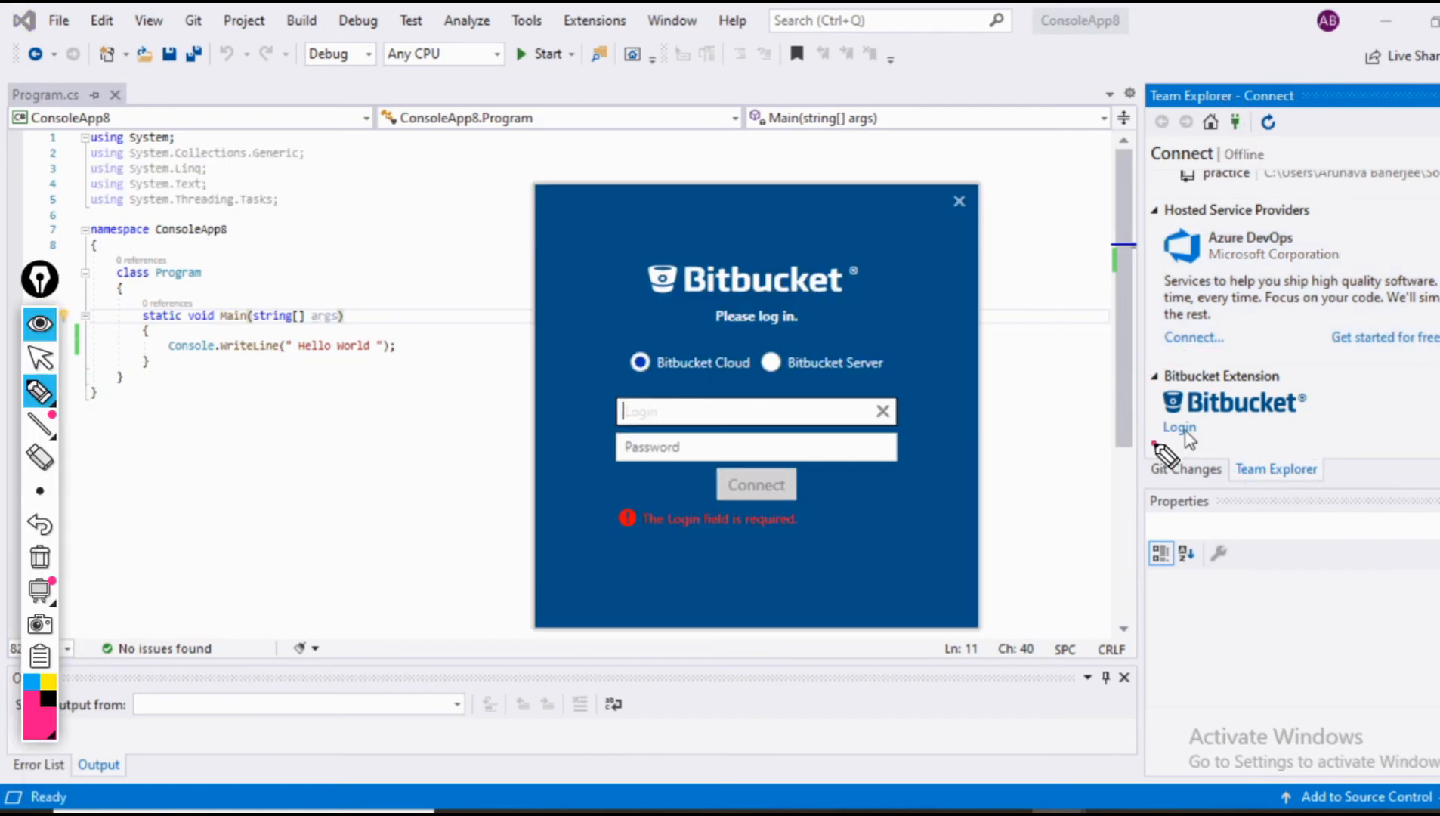
{"action": "left_click_drag", "start_coordinate": [1159, 445], "coordinate": [1218, 443]}
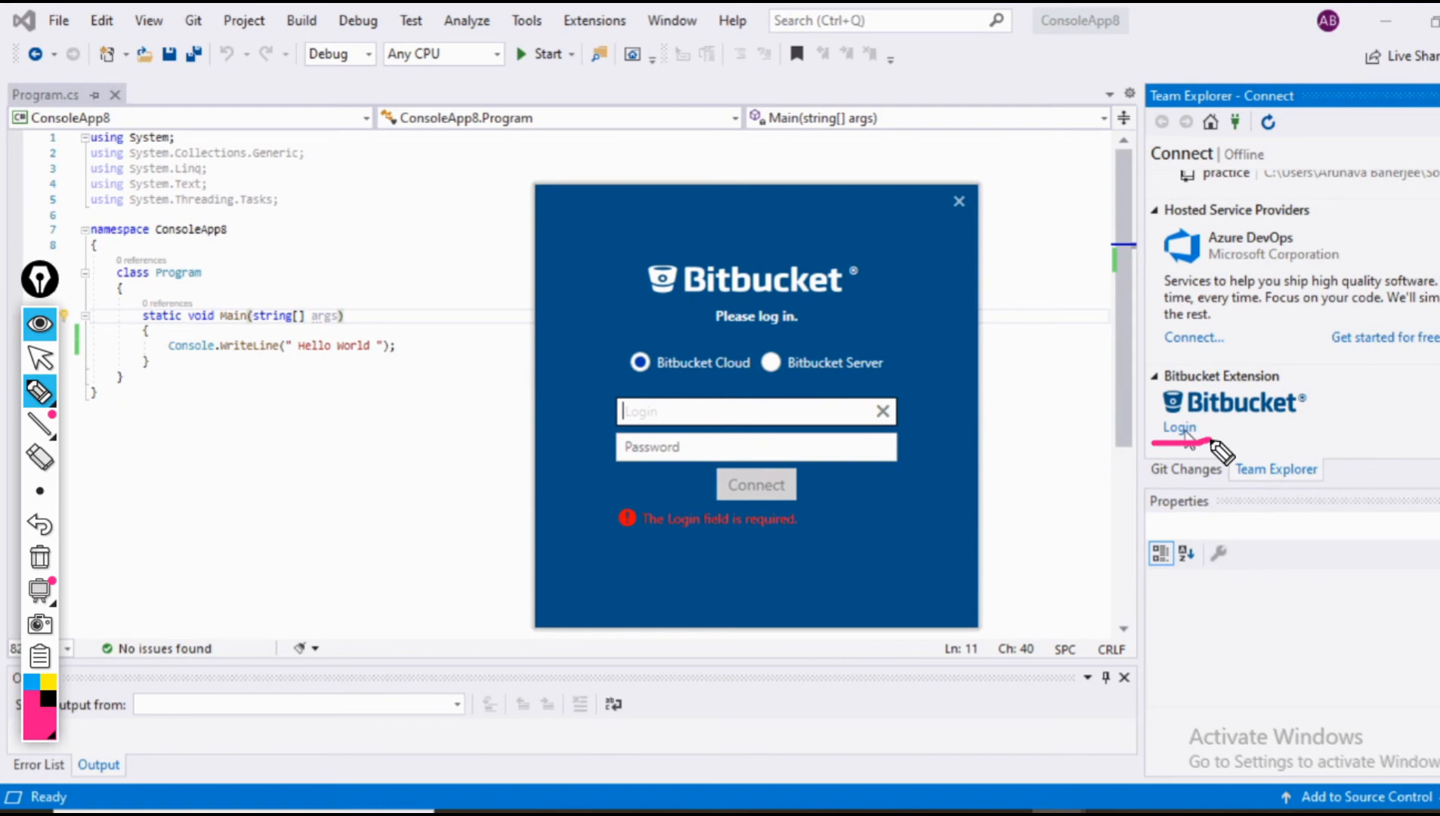
{"action": "mouse_move", "coordinate": [1049, 281]}
{"action": "left_mouse_down"}
{"action": "mouse_move", "coordinate": [955, 299]}
{"action": "mouse_move", "coordinate": [975, 325]}
{"action": "left_mouse_up"}
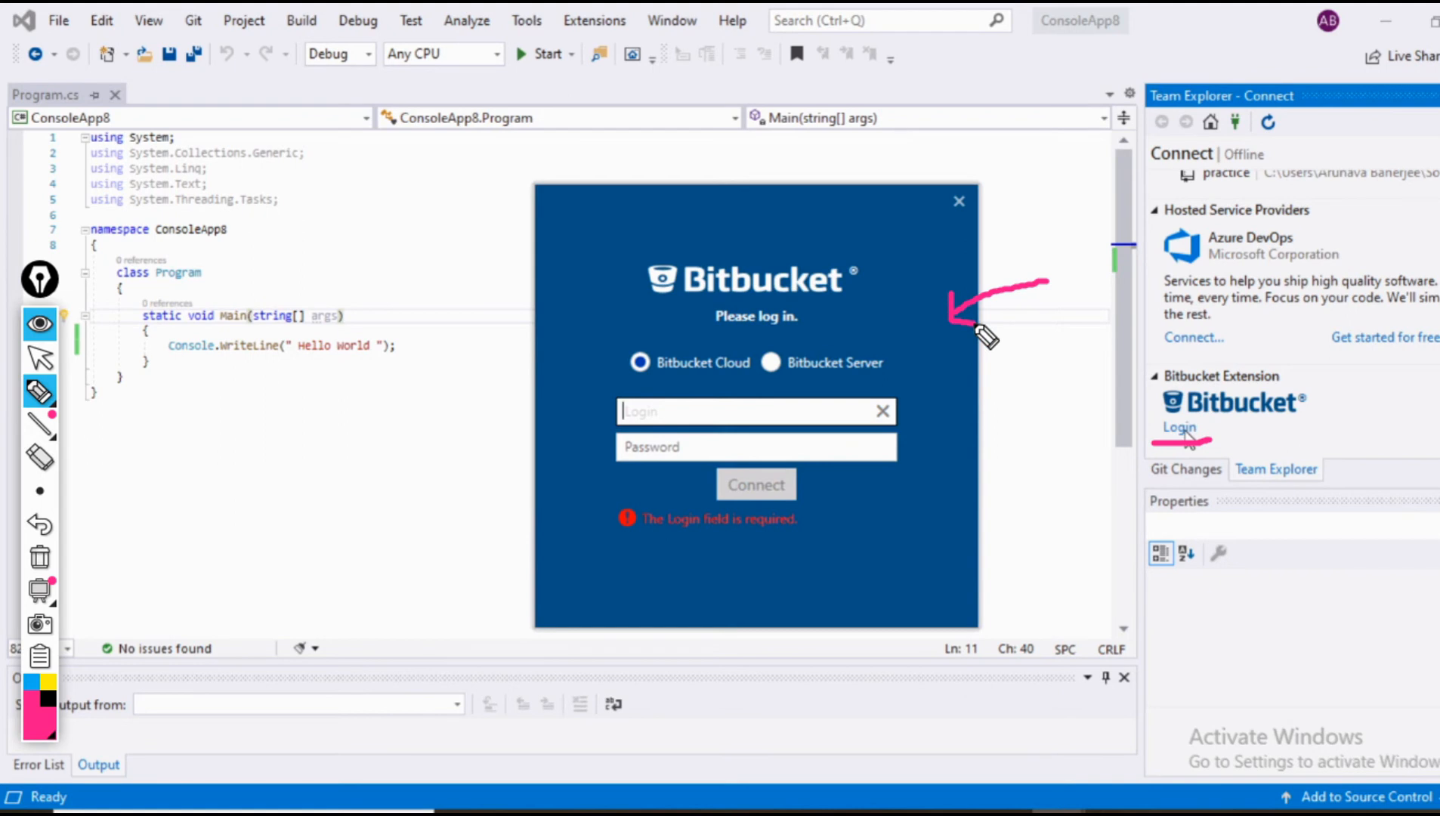
{"action": "left_click_drag", "start_coordinate": [794, 414], "coordinate": [854, 410]}
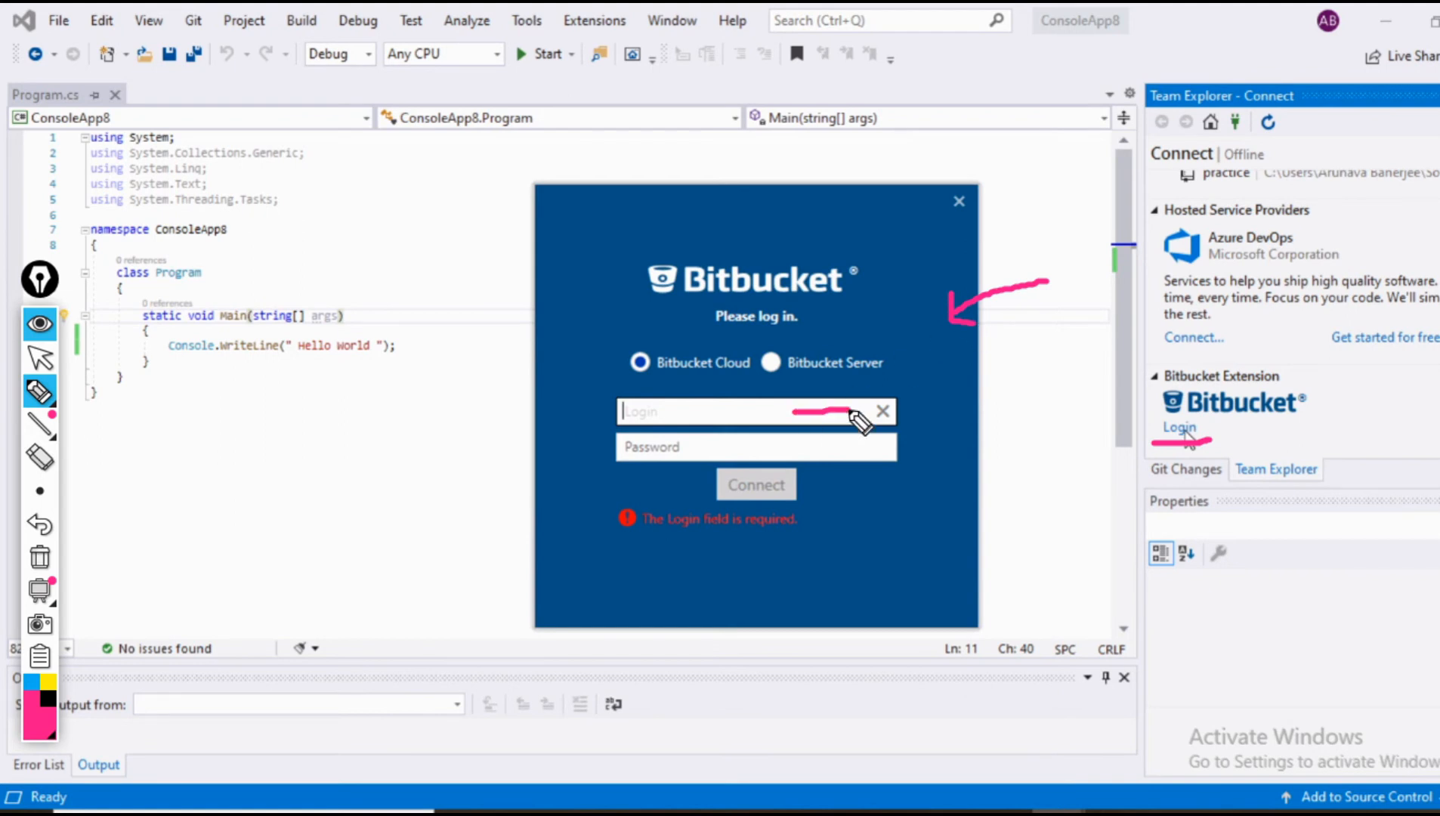
{"action": "left_click_drag", "start_coordinate": [785, 450], "coordinate": [853, 453]}
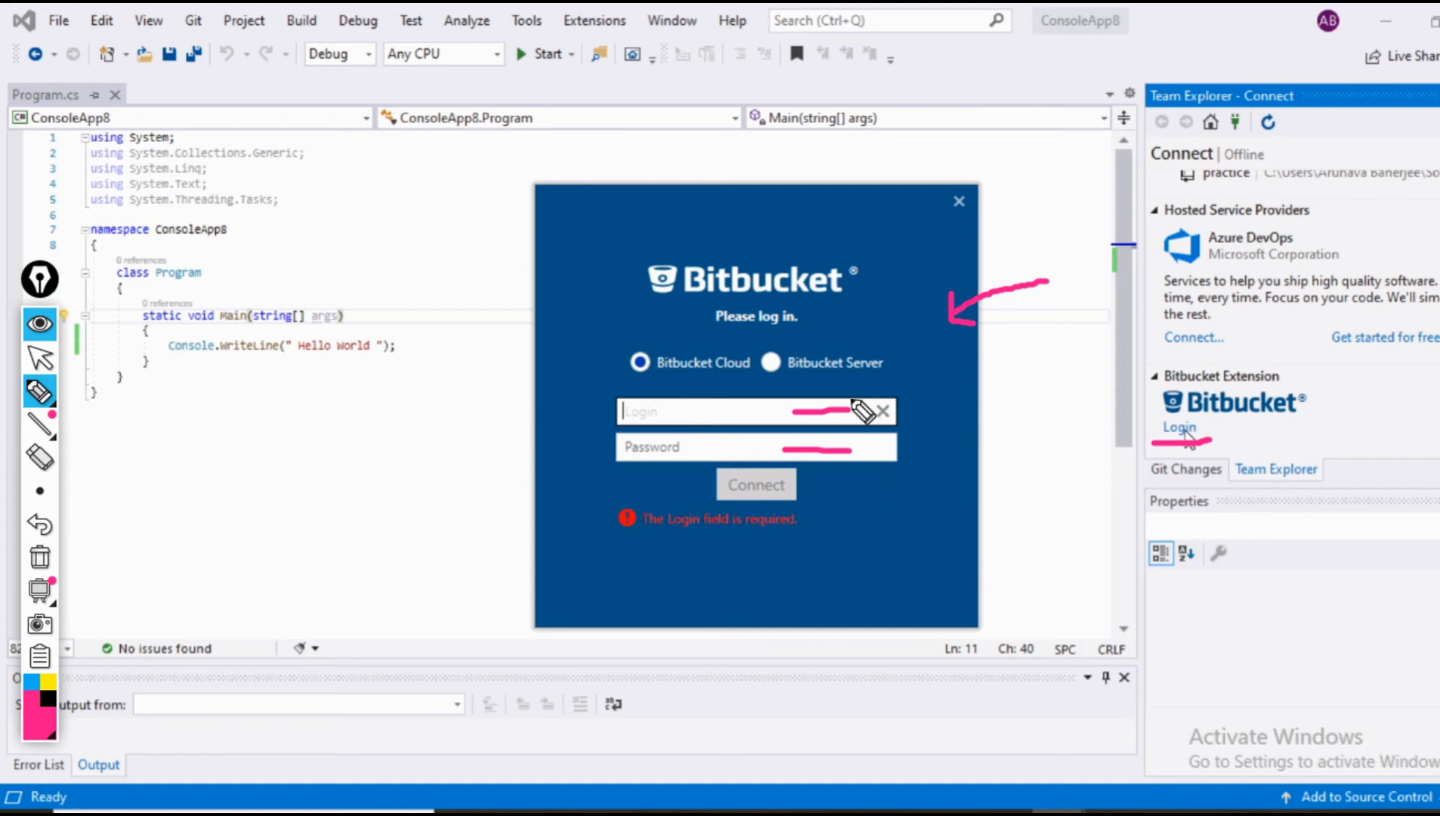
{"action": "mouse_move", "coordinate": [906, 384]}
{"action": "left_mouse_down"}
{"action": "mouse_move", "coordinate": [923, 444]}
{"action": "mouse_move", "coordinate": [833, 472]}
{"action": "mouse_move", "coordinate": [864, 500]}
{"action": "left_mouse_up"}
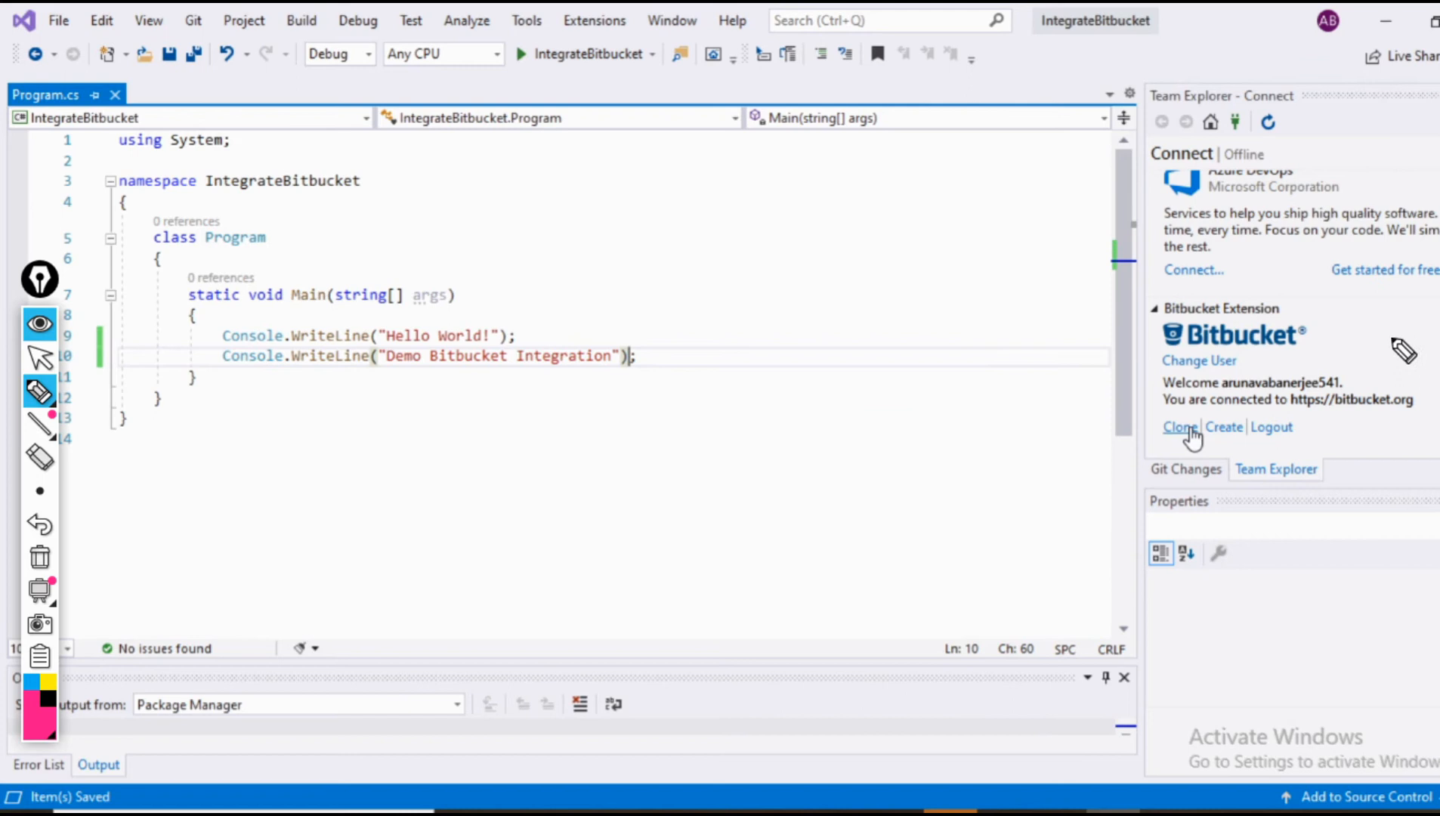
Return to the ConsoleApp8 solution with the Bitbucket extension still connected.
{"action": "mouse_move", "coordinate": [1401, 343]}
{"action": "left_mouse_down"}
{"action": "mouse_move", "coordinate": [1307, 452]}
{"action": "mouse_move", "coordinate": [1393, 337]}
{"action": "mouse_move", "coordinate": [1356, 382]}
{"action": "left_mouse_up"}
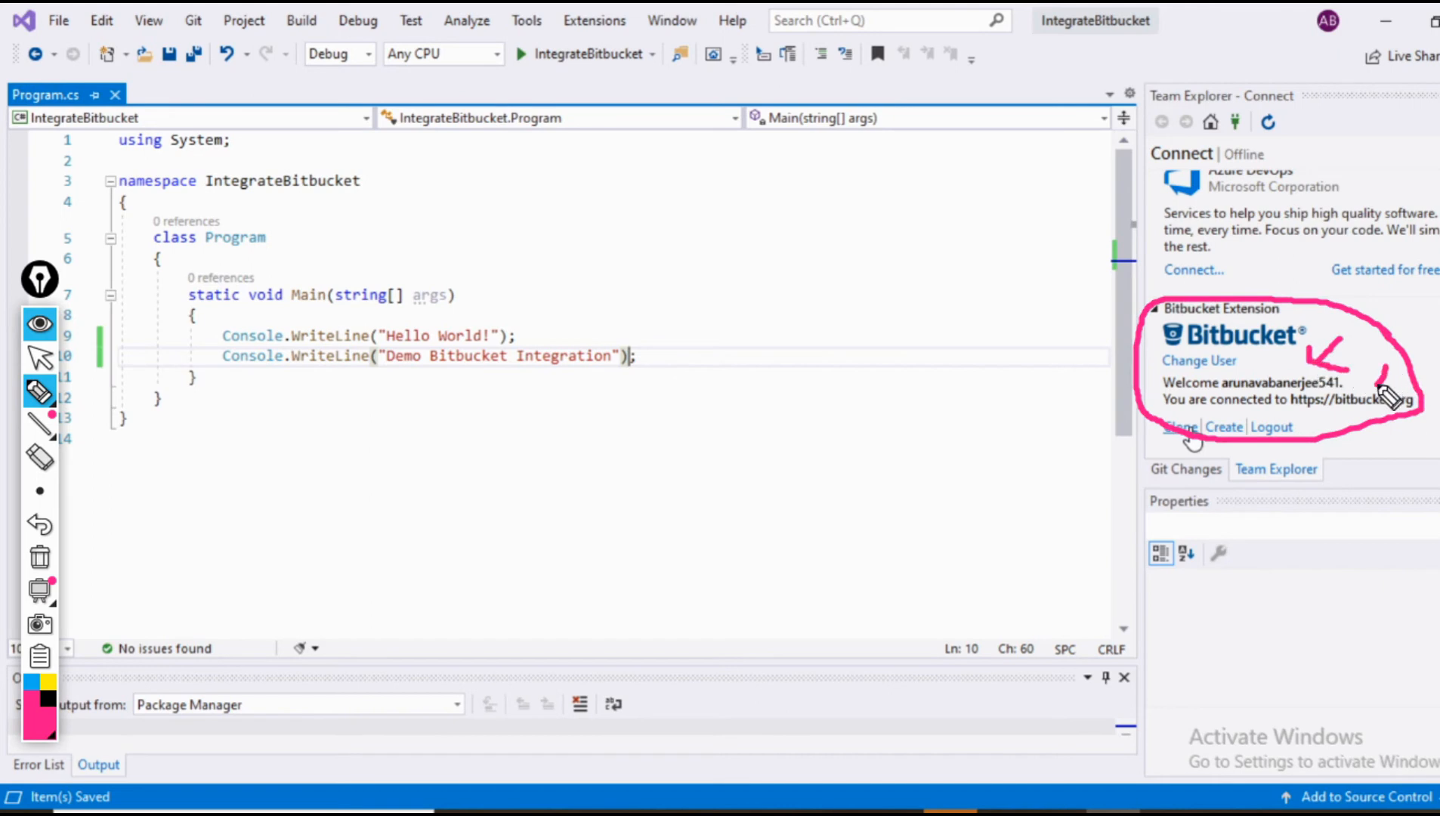
{"action": "left_click_drag", "start_coordinate": [1382, 371], "coordinate": [1415, 388]}
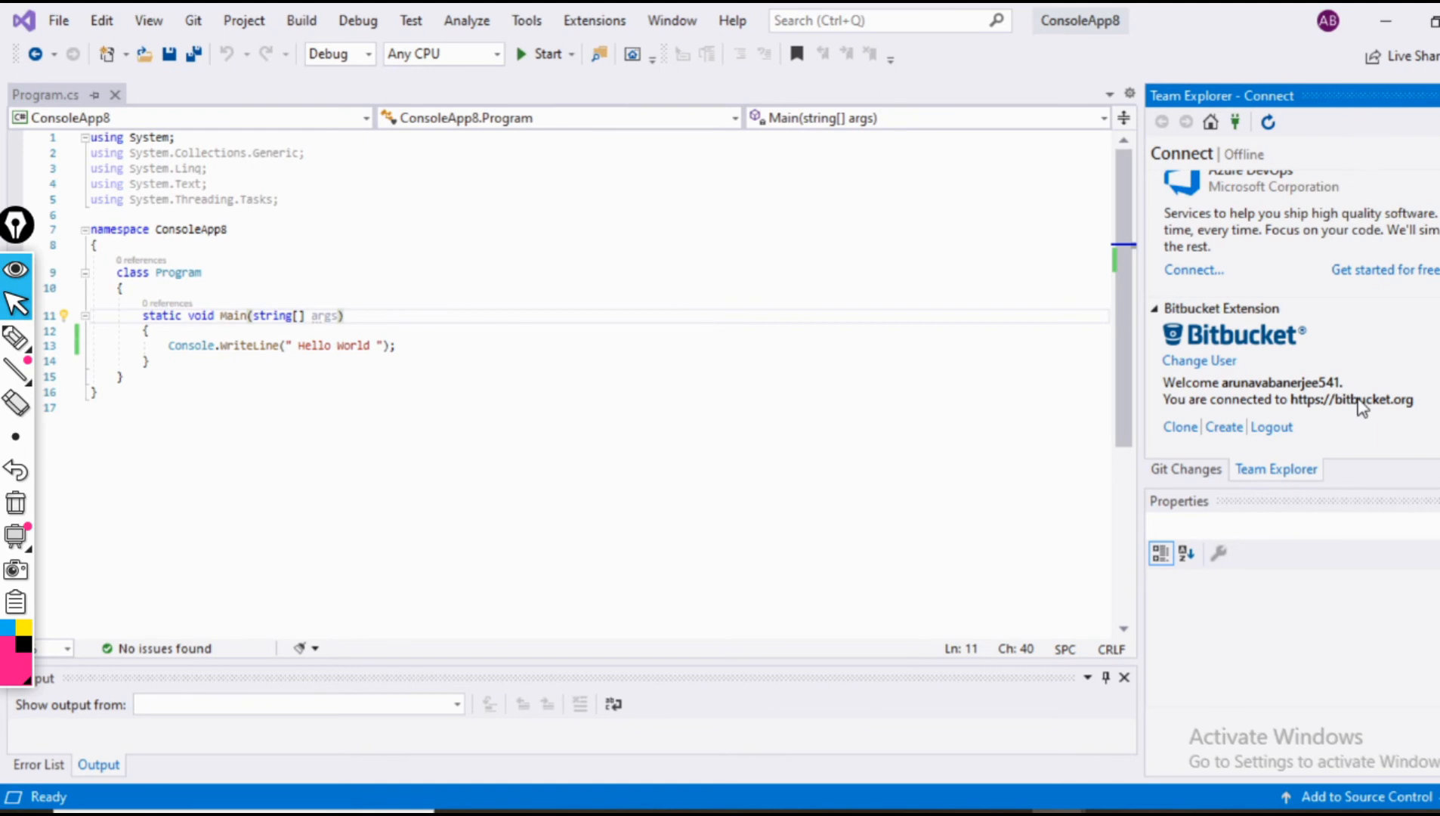
Create a private Bitbucket repository named 'demorepository' in lowercase.
{"action": "left_click", "coordinate": [1224, 427]}
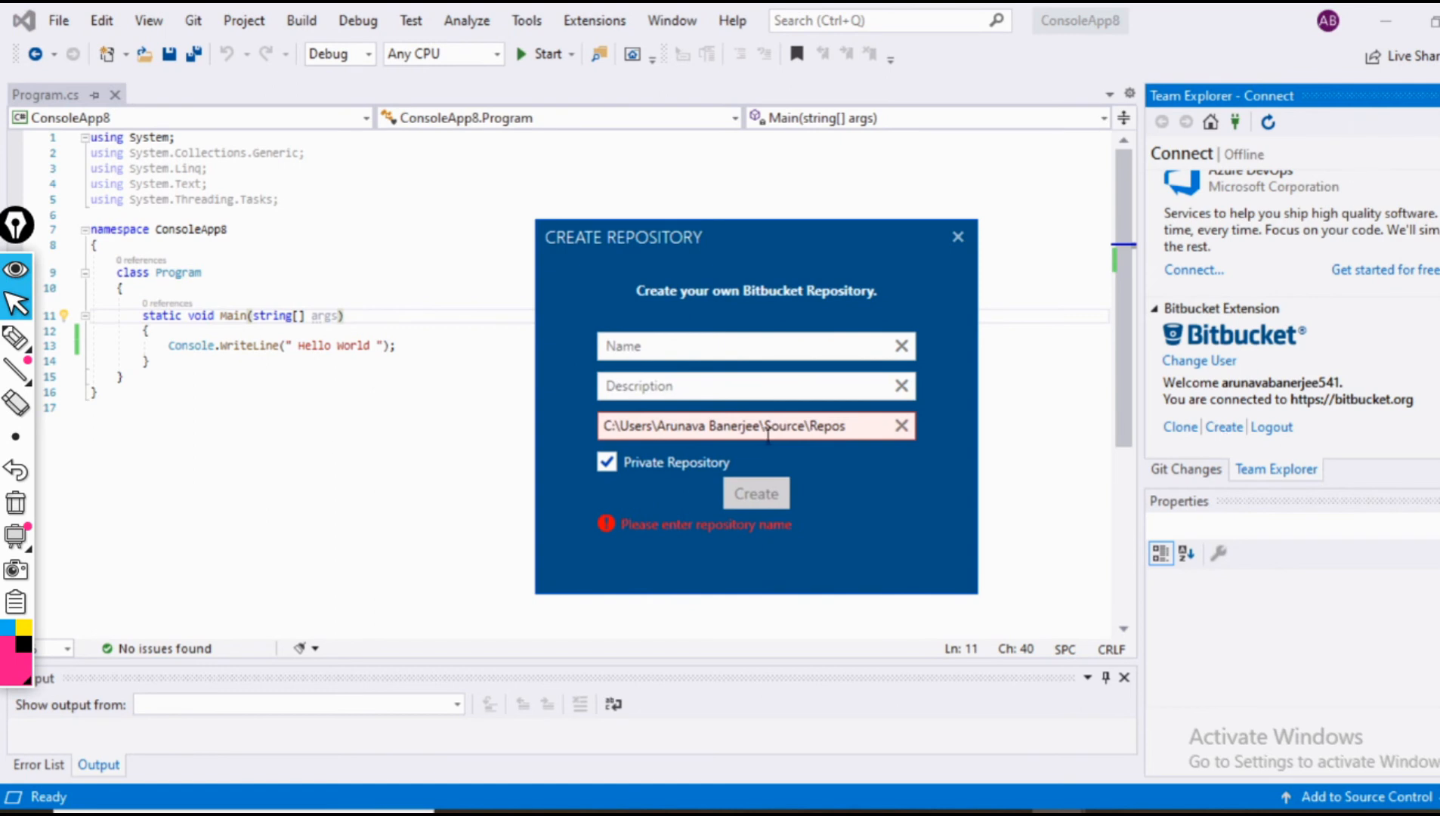
{"action": "left_click", "coordinate": [680, 347]}
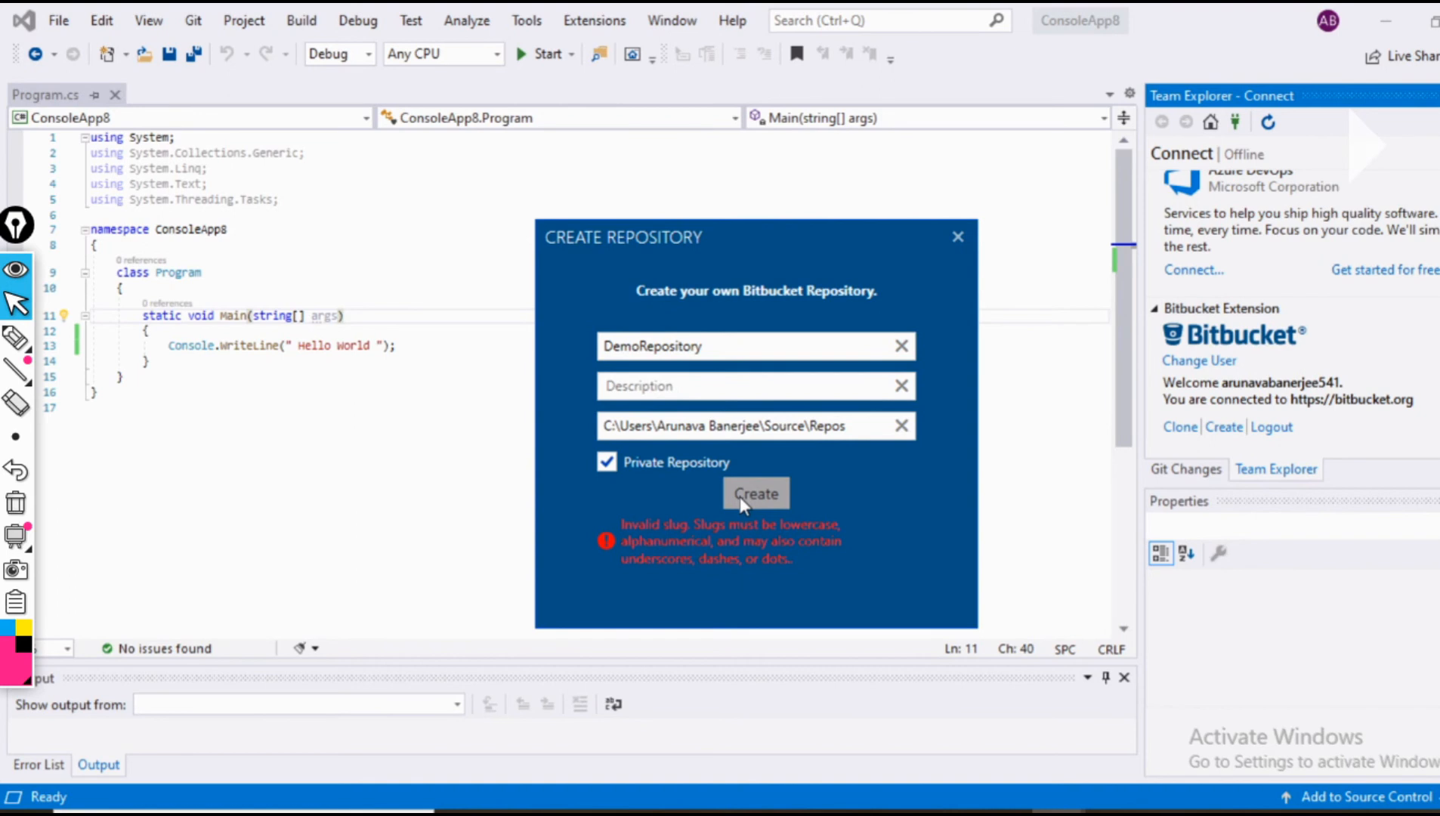
{"action": "left_click", "coordinate": [648, 345]}
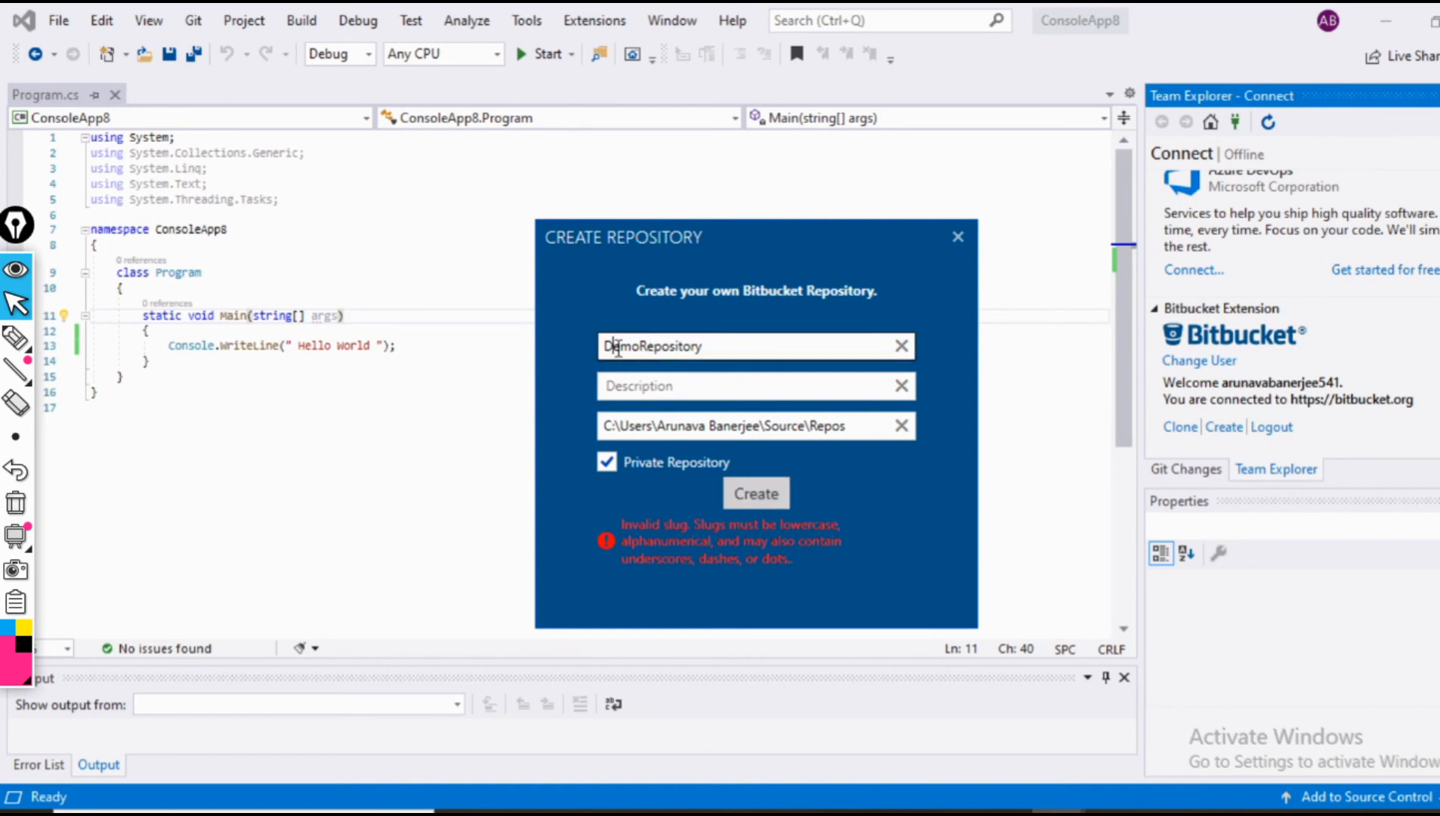
{"action": "key", "text": "Delete"}
{"action": "type", "text": "d"}
{"action": "left_click", "coordinate": [646, 345]}
{"action": "key", "text": "Delete"}
{"action": "type", "text": "r"}
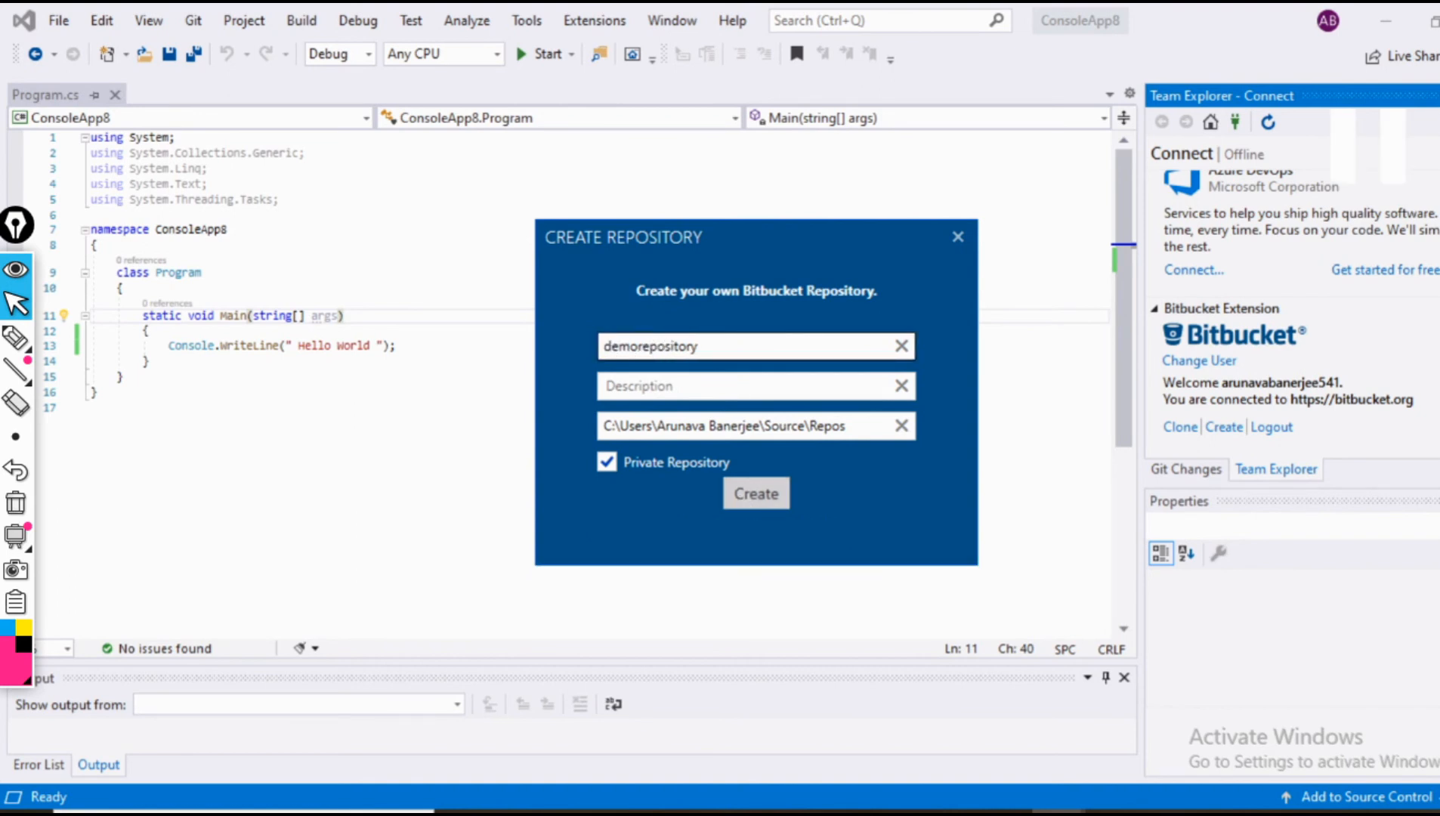
{"action": "left_click", "coordinate": [756, 493]}
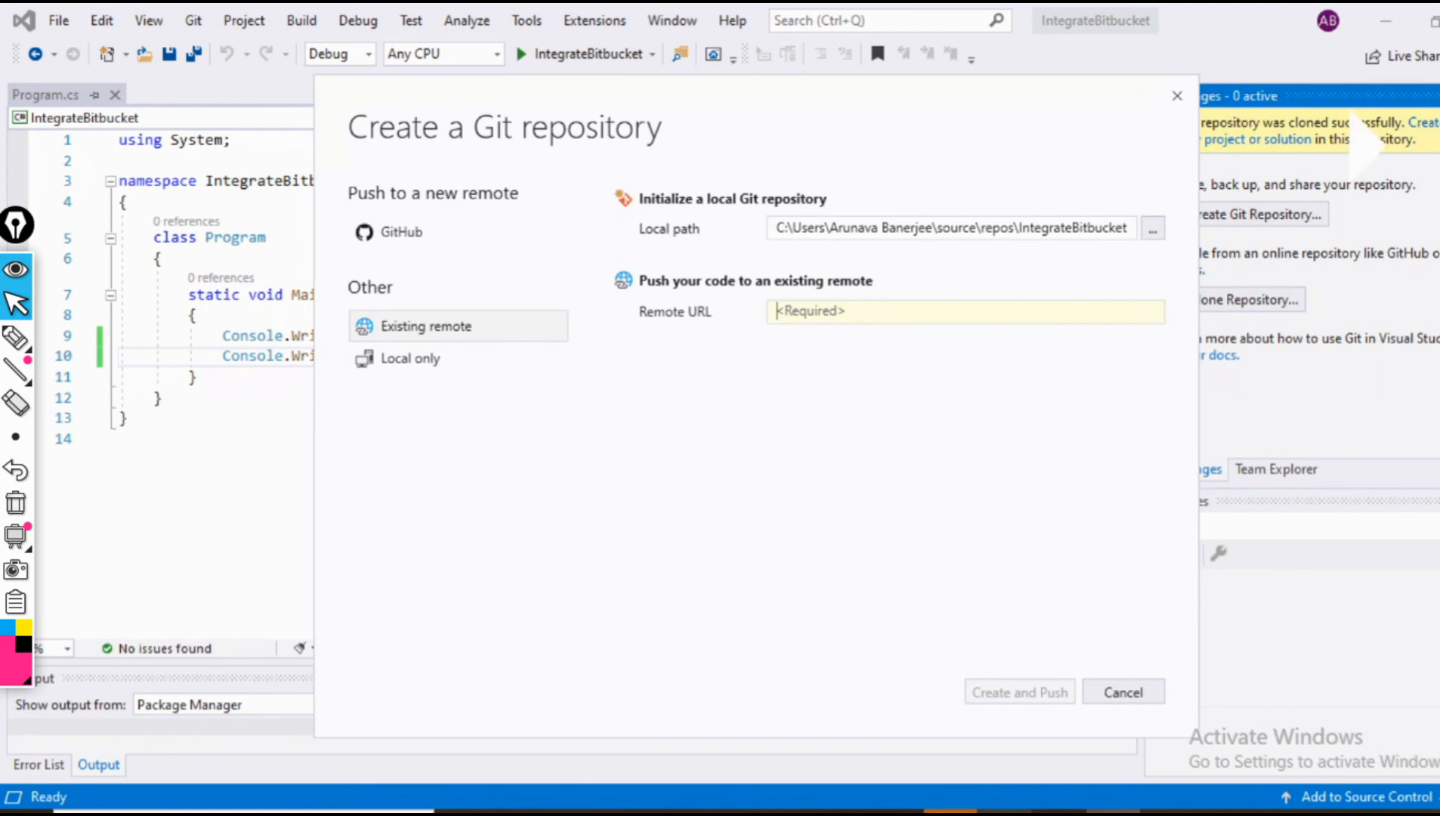
Switch to the browser and navigate bitbucket.org to the workspace's demo repository.
{"action": "key", "text": "alt+Tab"}
{"action": "type", "text": "bit"}
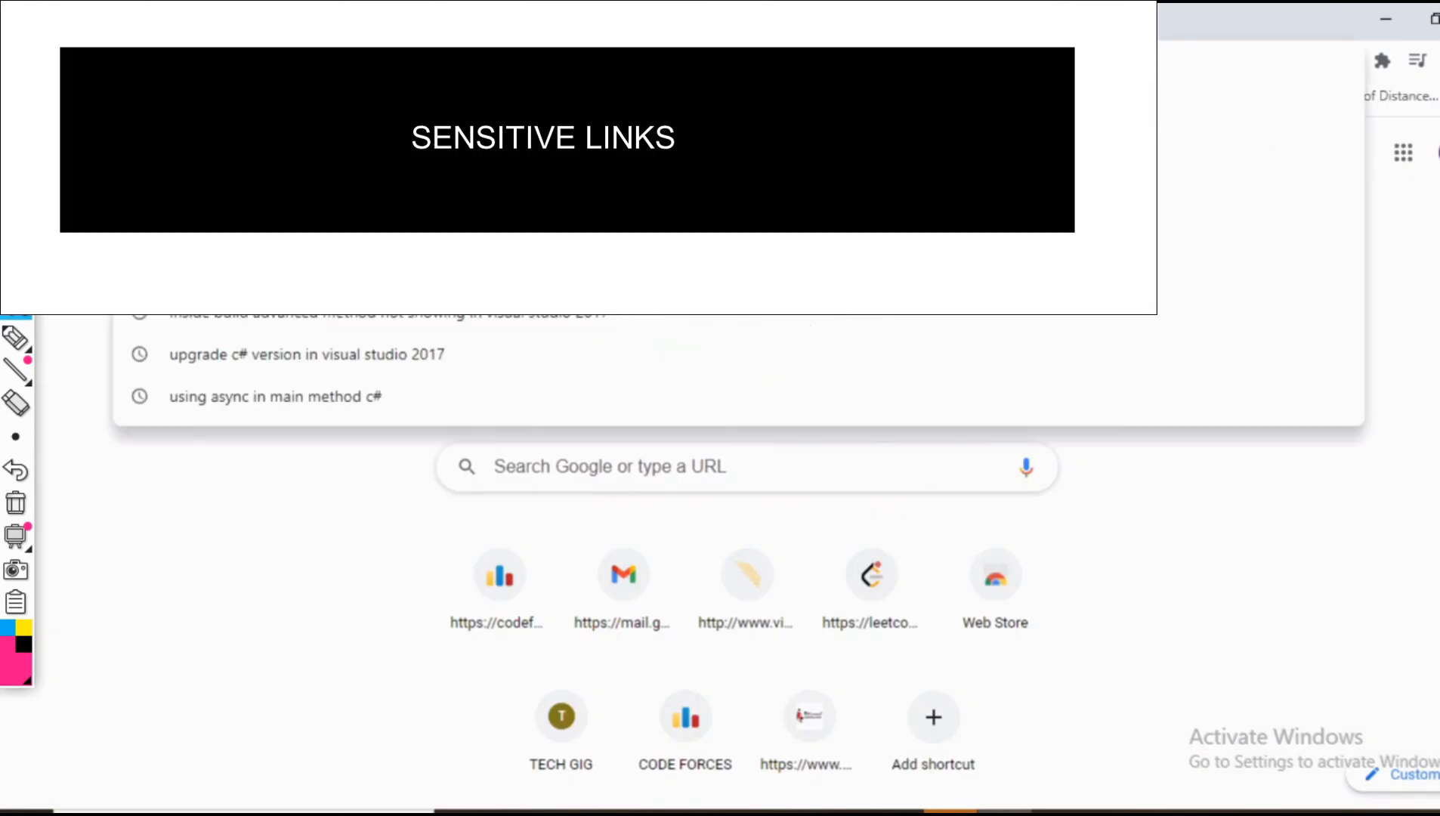
{"action": "key", "text": "Return"}
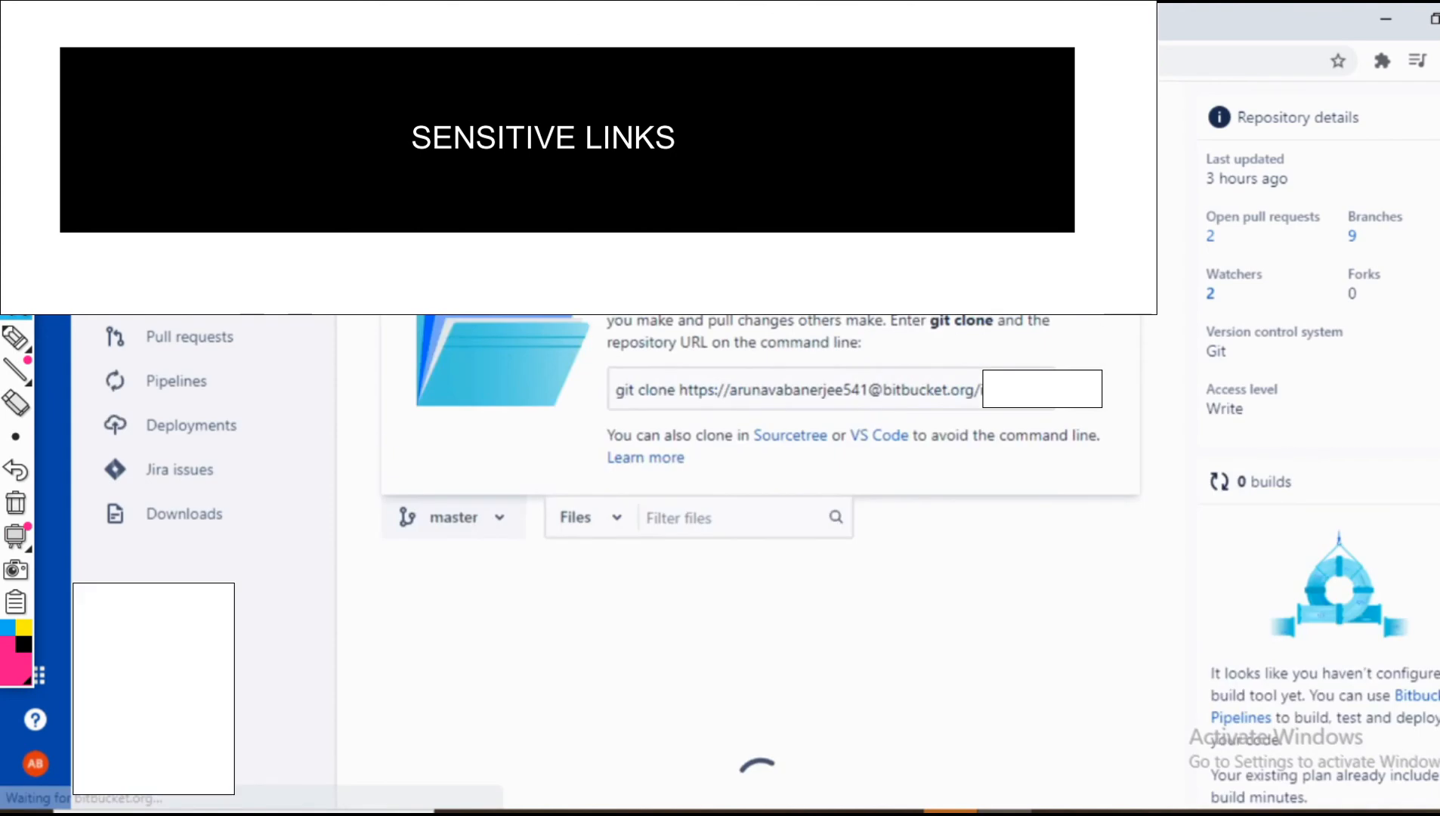
{"action": "left_click", "coordinate": [34, 763]}
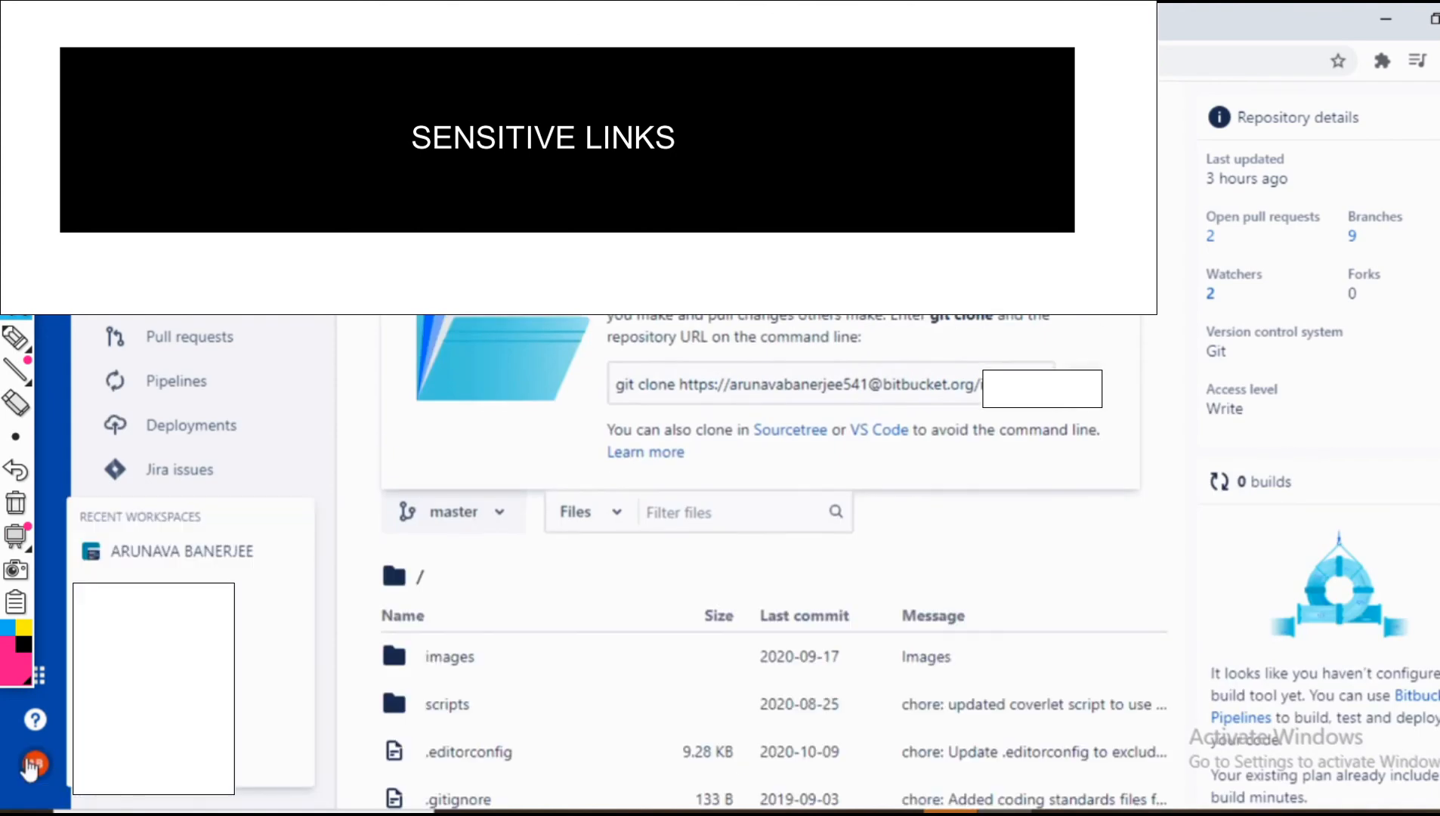
{"action": "left_click", "coordinate": [180, 552]}
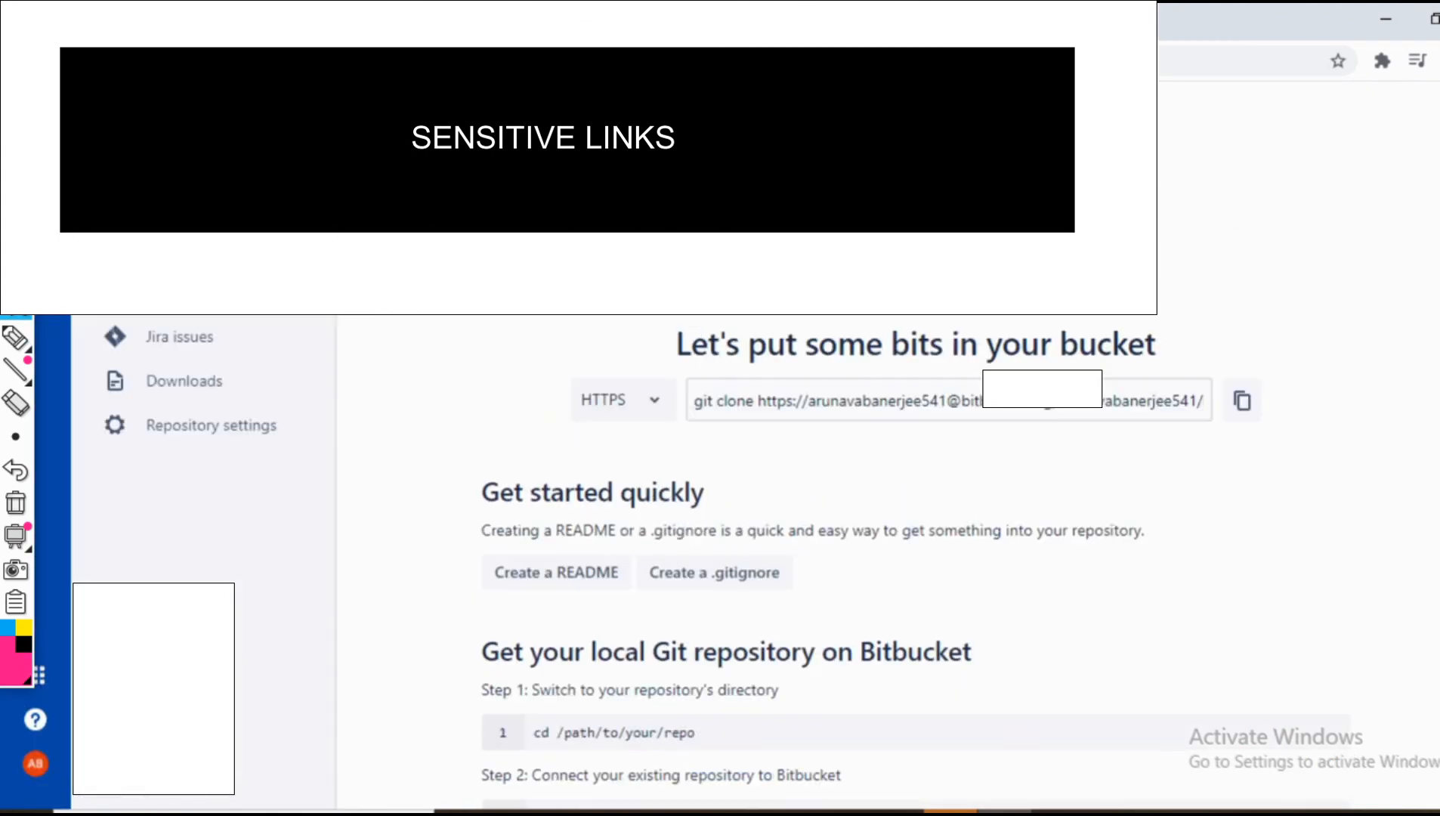
{"action": "scroll", "coordinate": [855, 562], "scroll_direction": "down", "scroll_amount": 3}
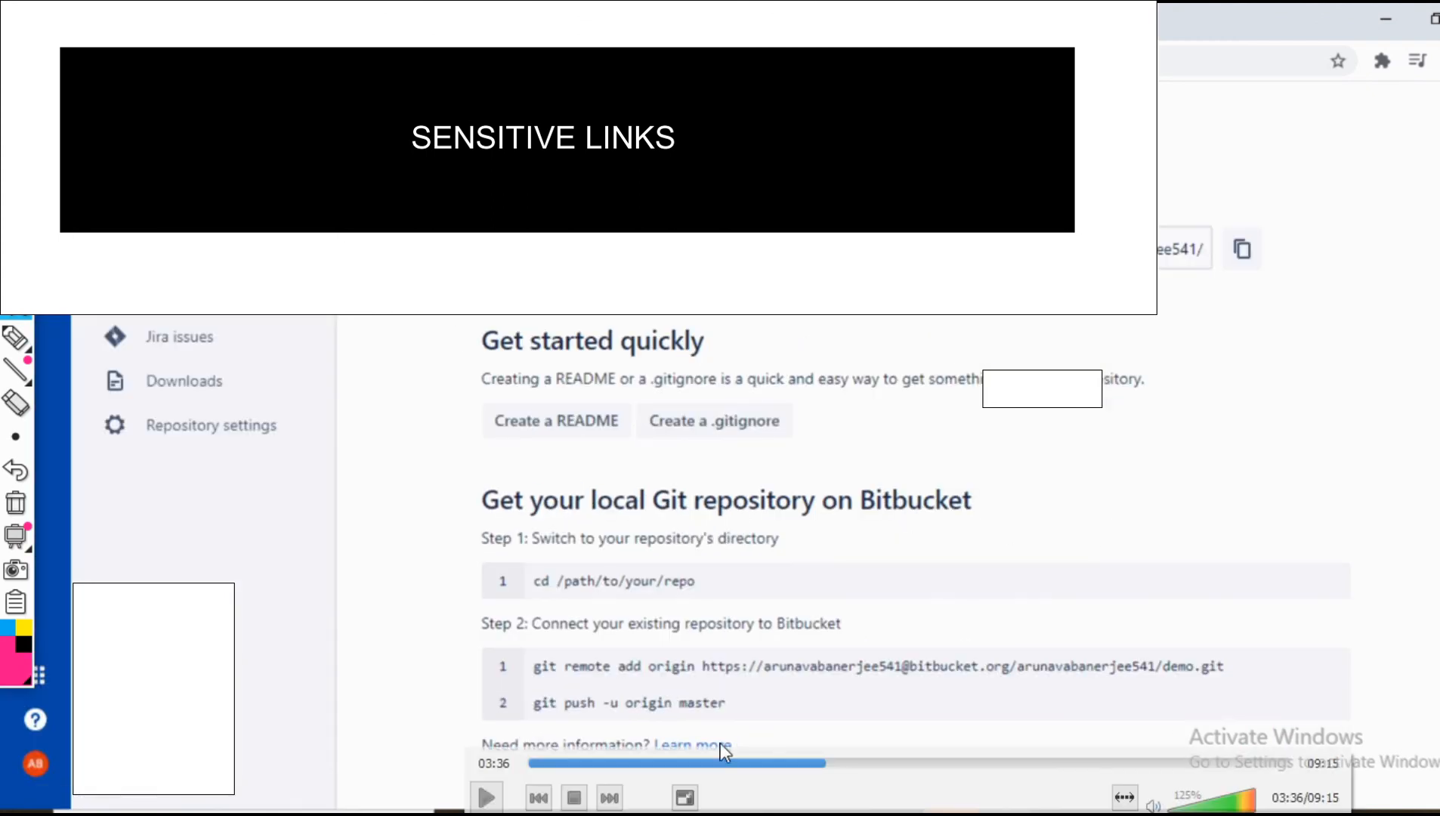
{"action": "mouse_move", "coordinate": [723, 683]}
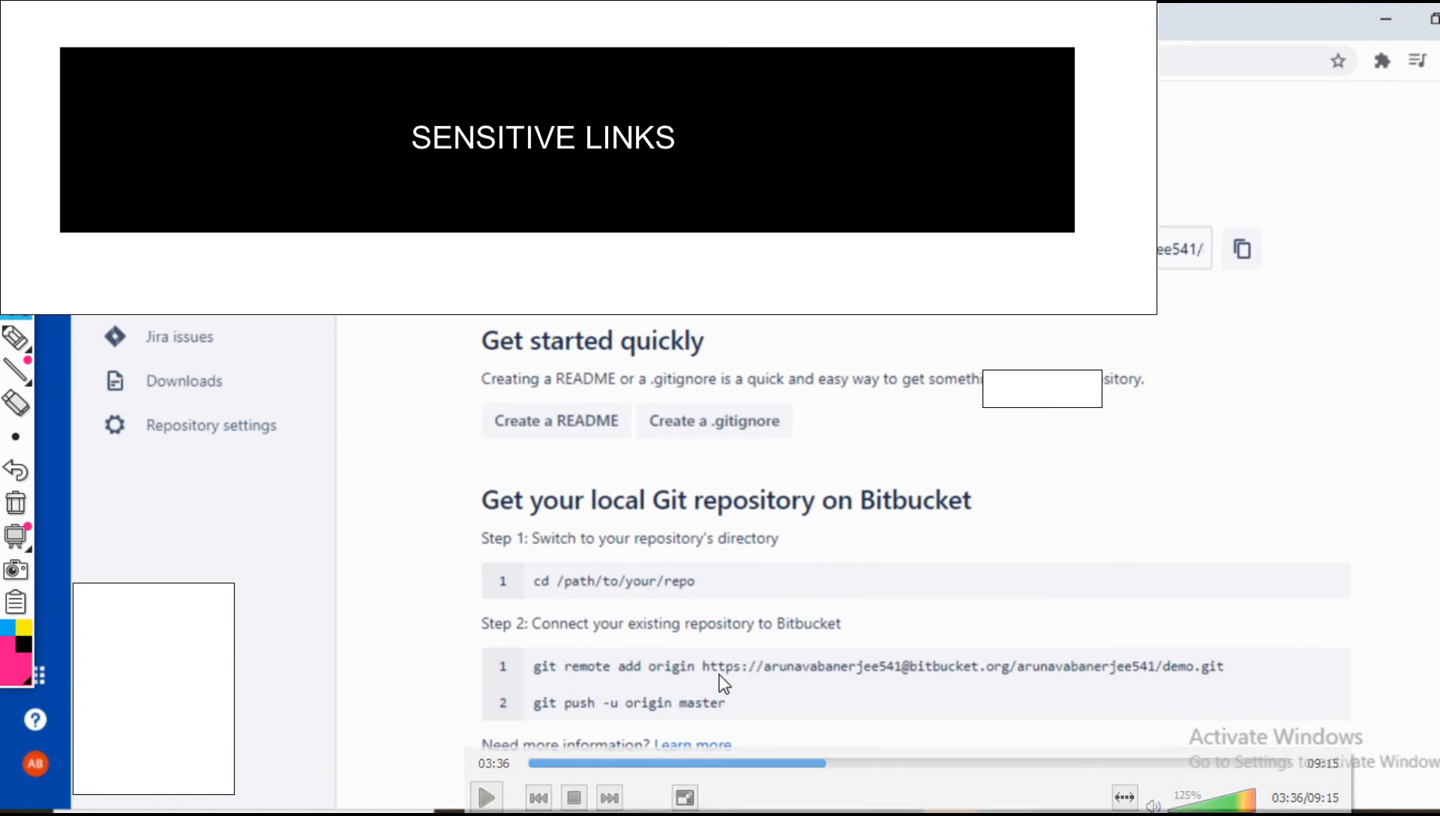
Copy the demo.git remote URL from the 'git remote add origin' instructions.
{"action": "left_click_drag", "start_coordinate": [1226, 666], "coordinate": [702, 667]}
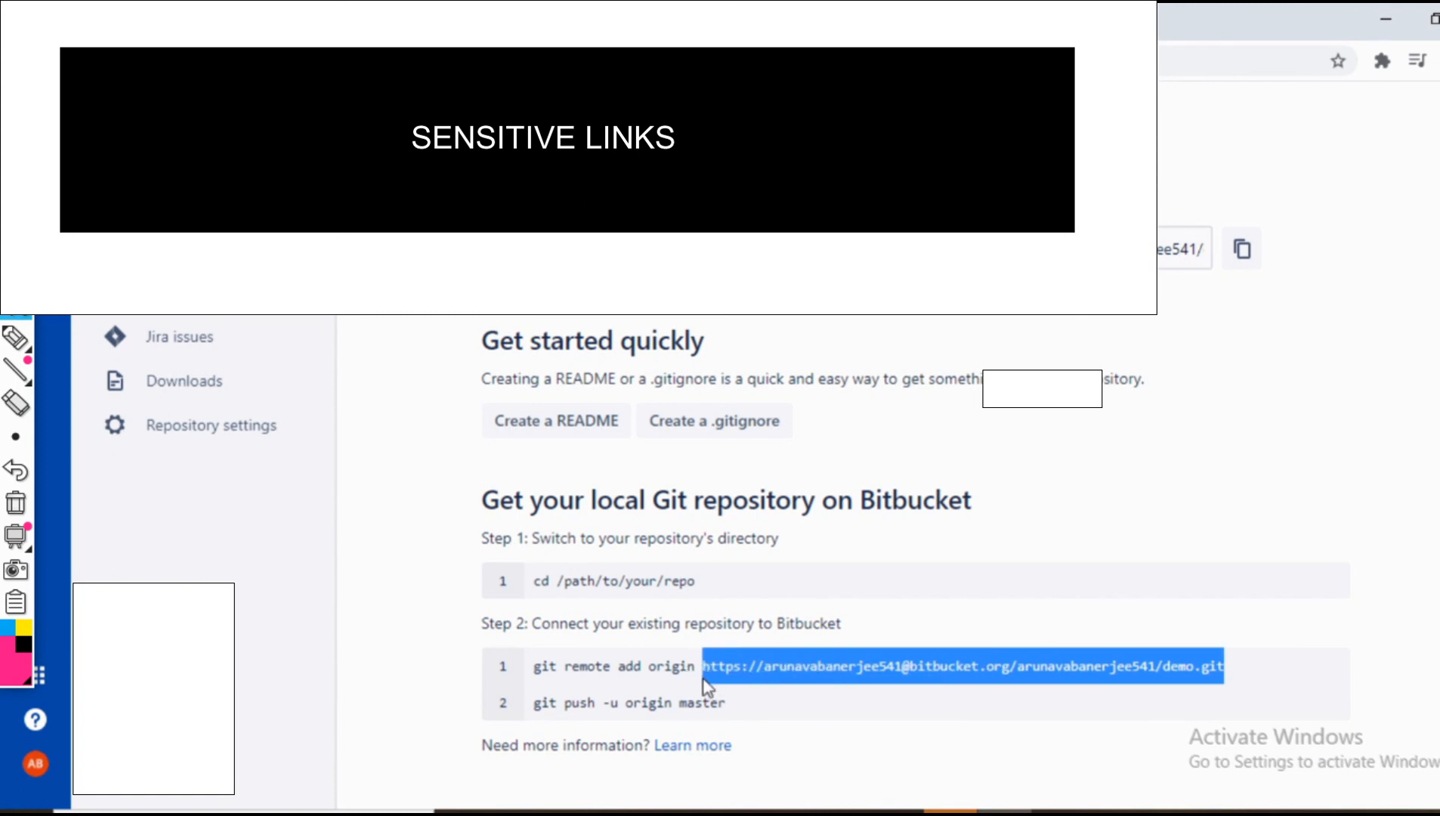
{"action": "left_click", "coordinate": [888, 731]}
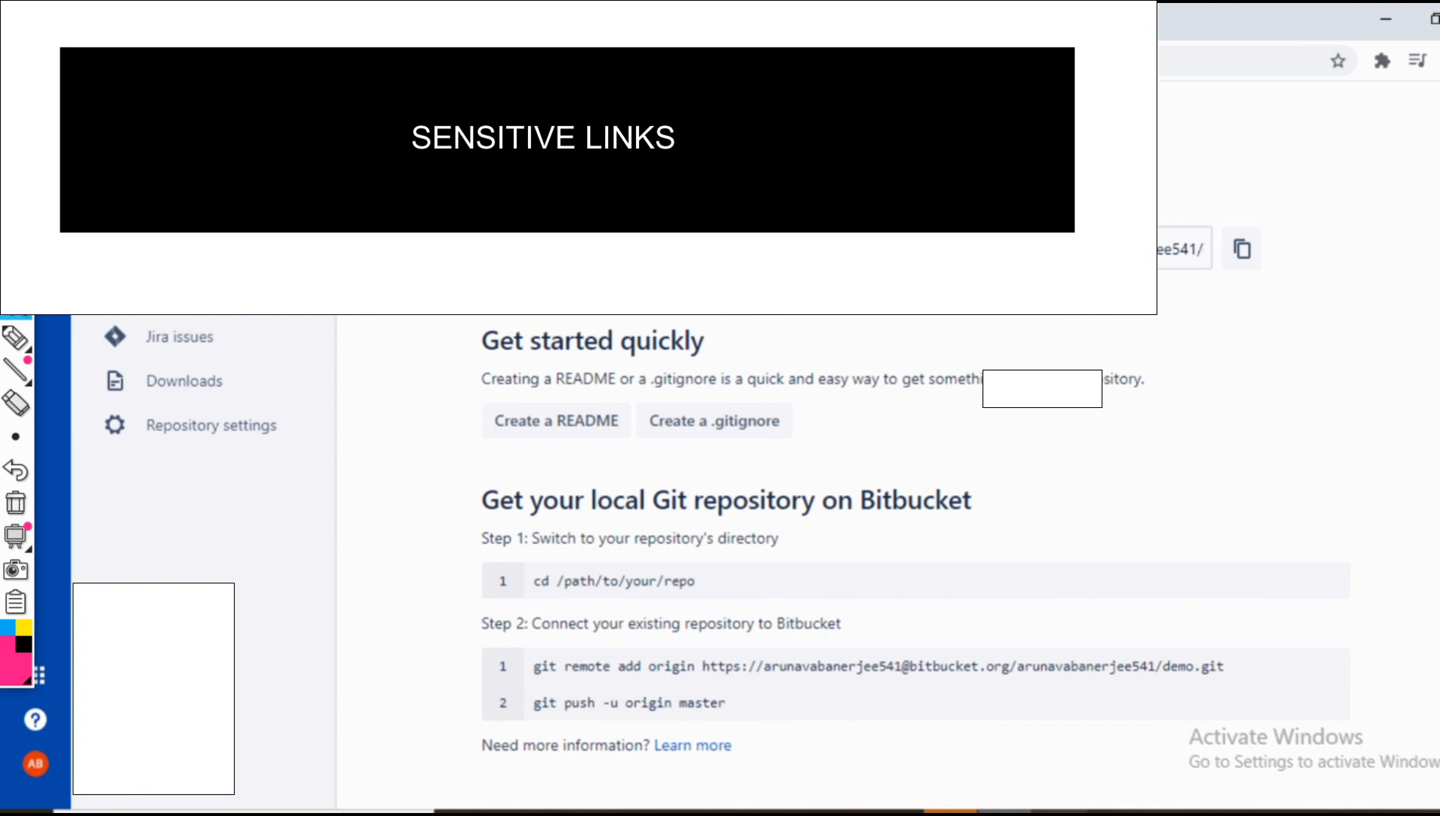
Set the demo.git URL as the remote, create the local Git repository and push the outgoing commits.
{"action": "key", "text": "alt+Tab"}
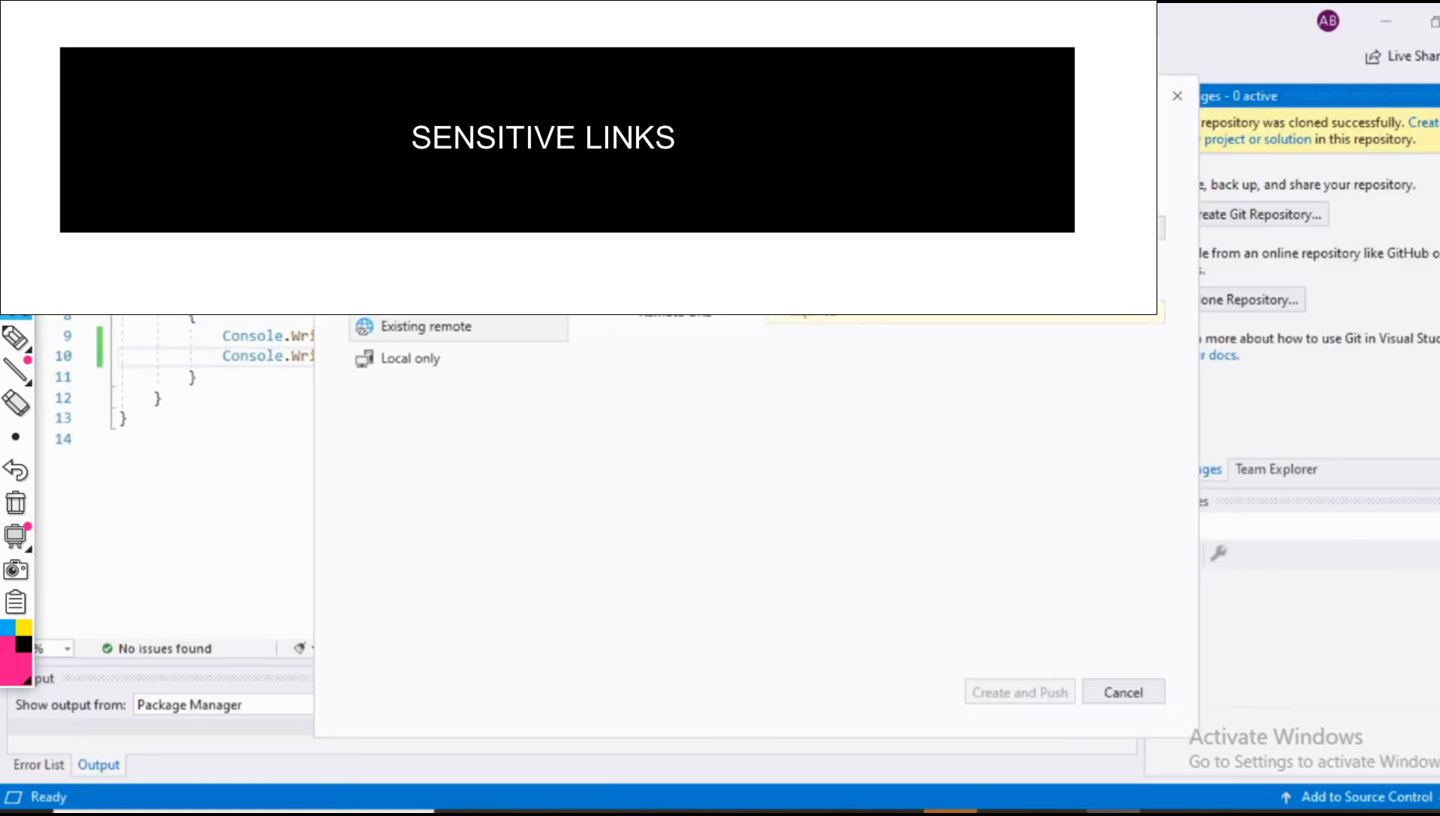
{"action": "key", "text": "ctrl+v"}
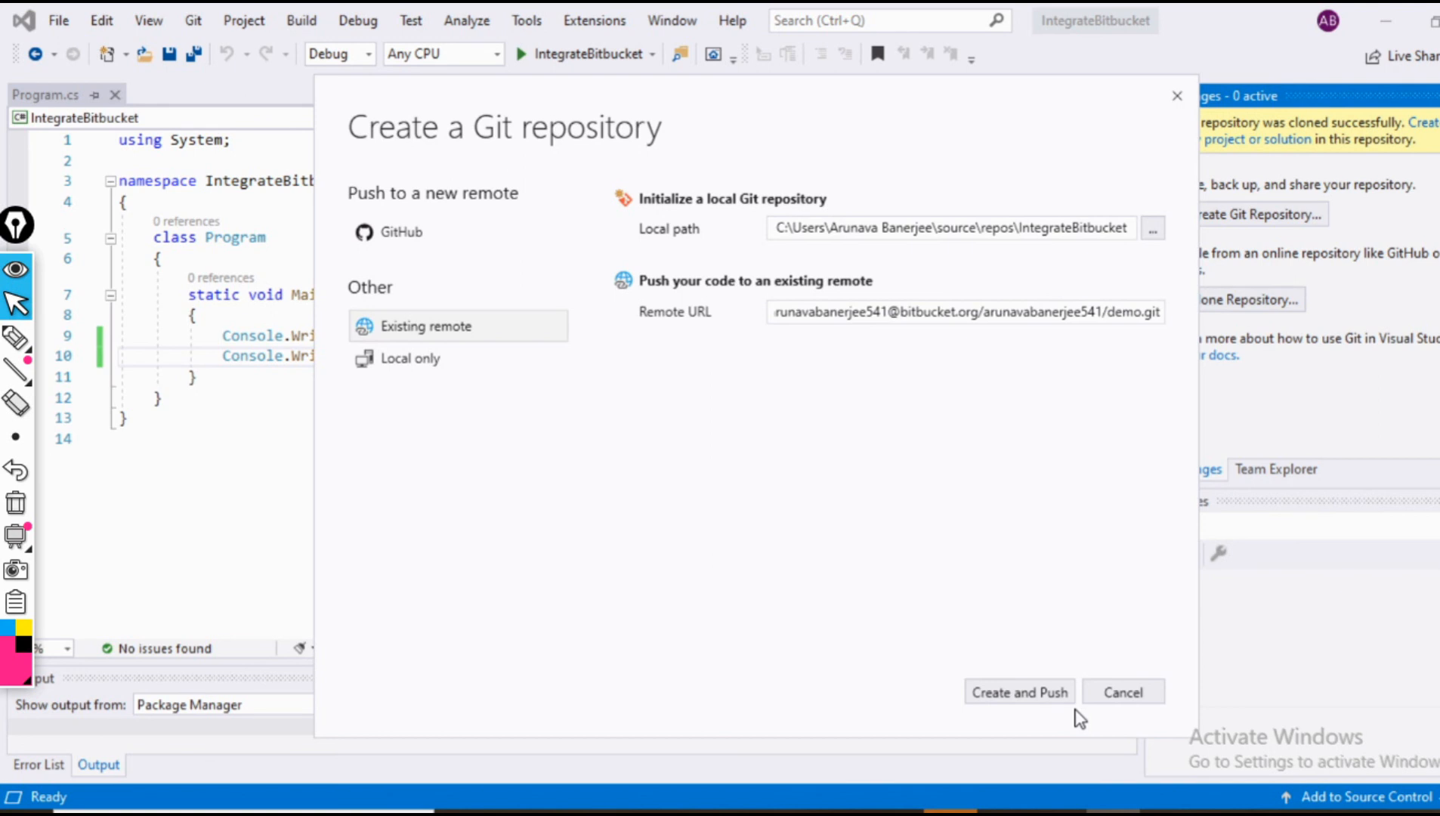
{"action": "left_click", "coordinate": [1019, 692]}
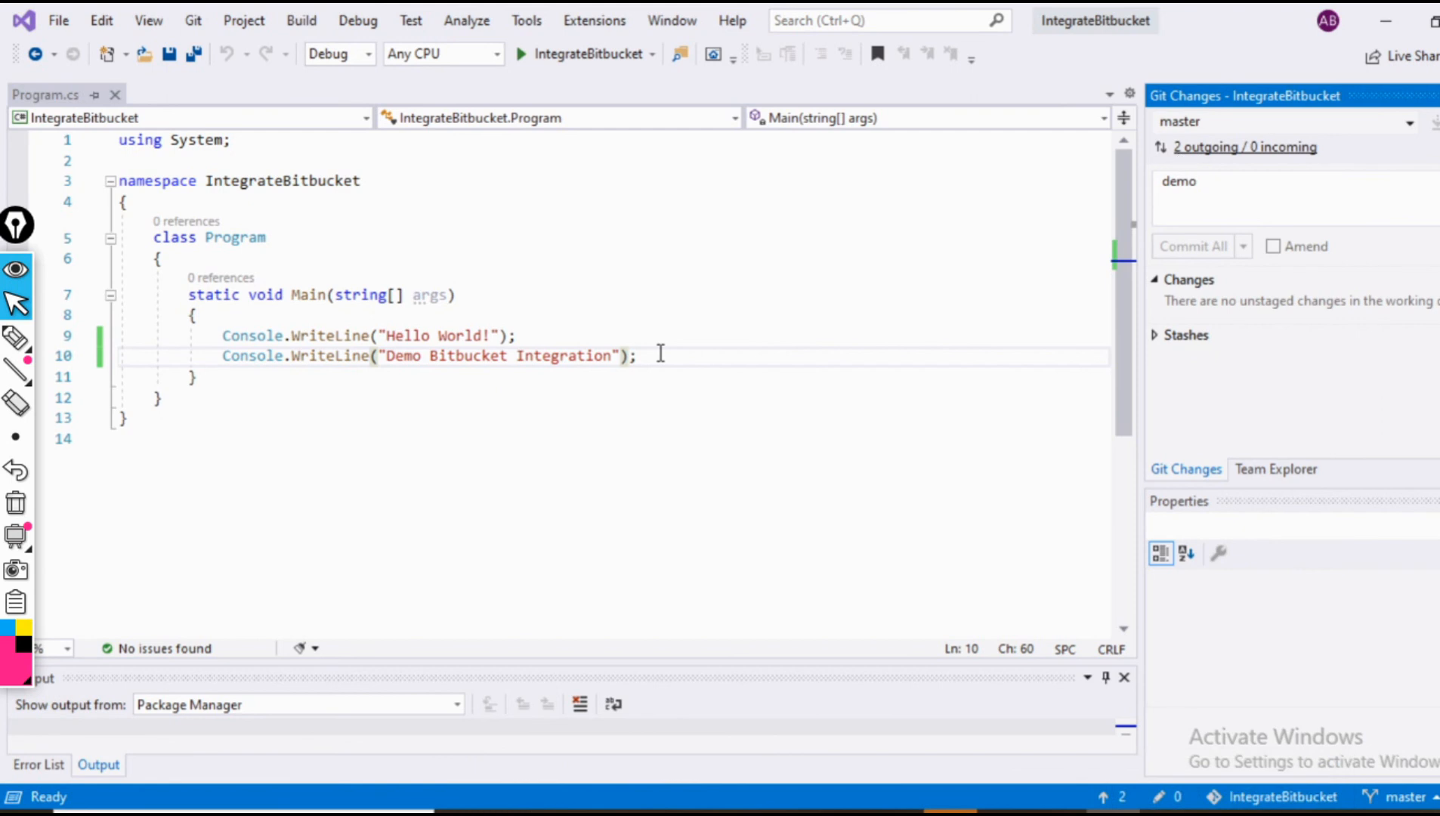
{"action": "left_click", "coordinate": [1178, 154]}
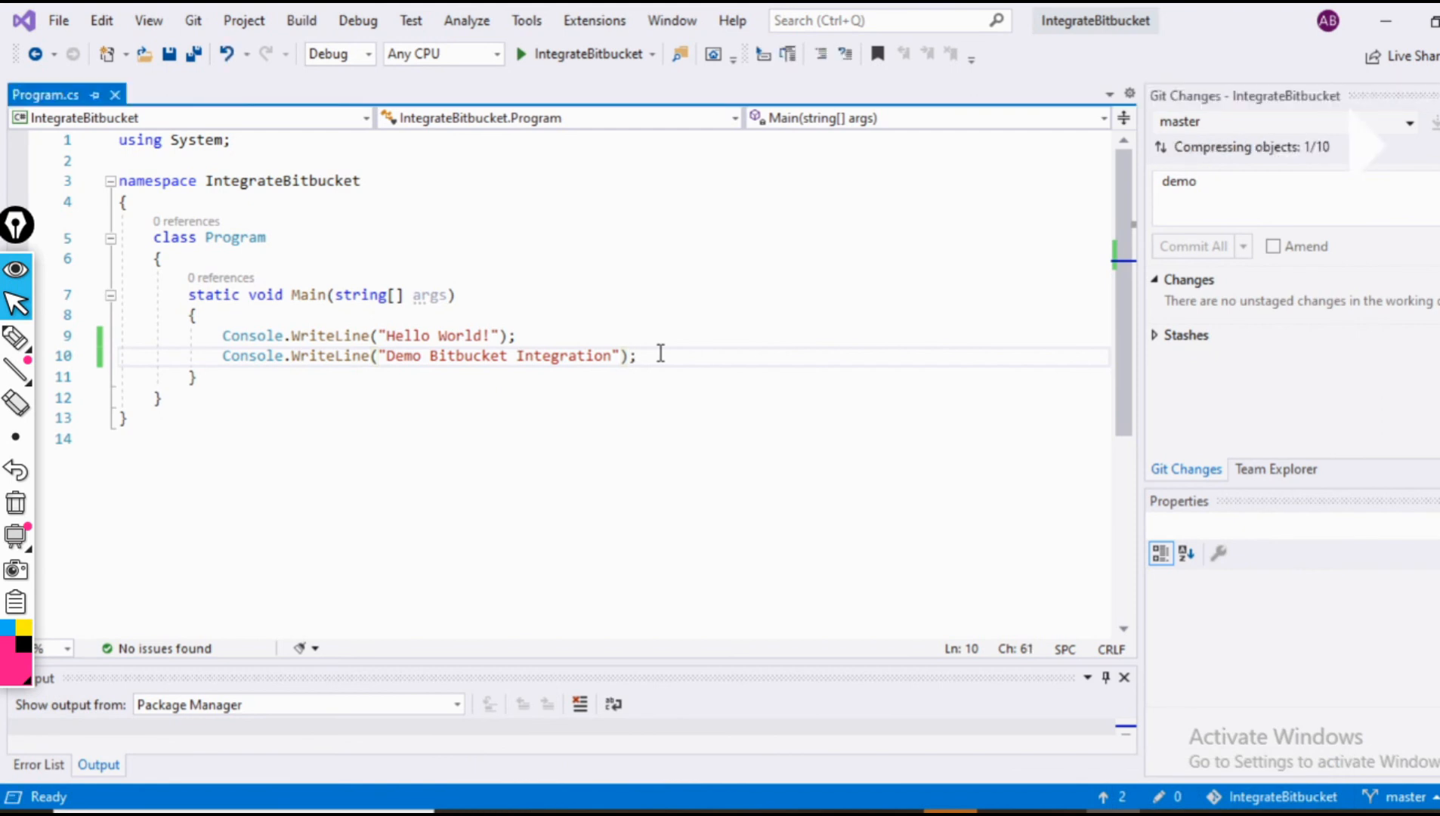